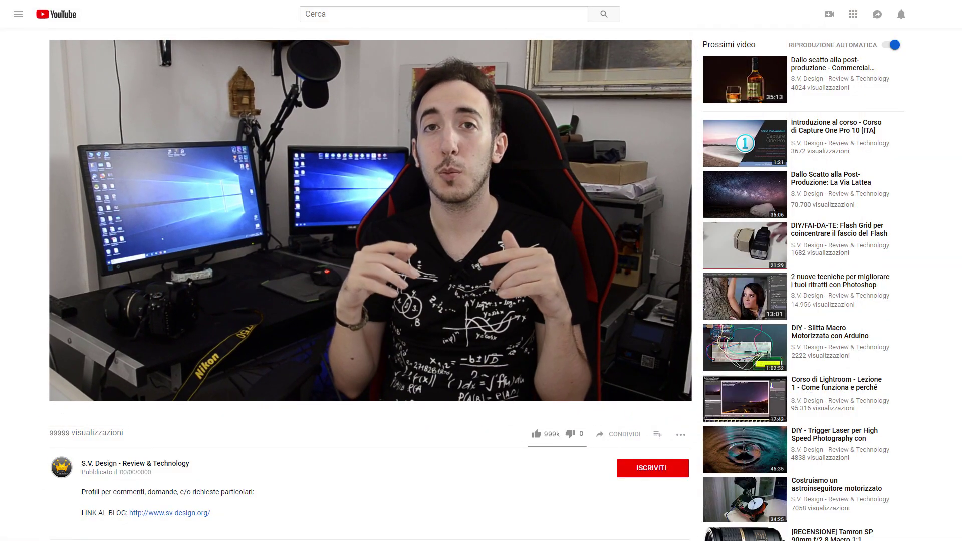
- Subscribe to the YouTube video's channel with the red ISCRITTI button
{"action": "left_click", "coordinate": [652, 471]}
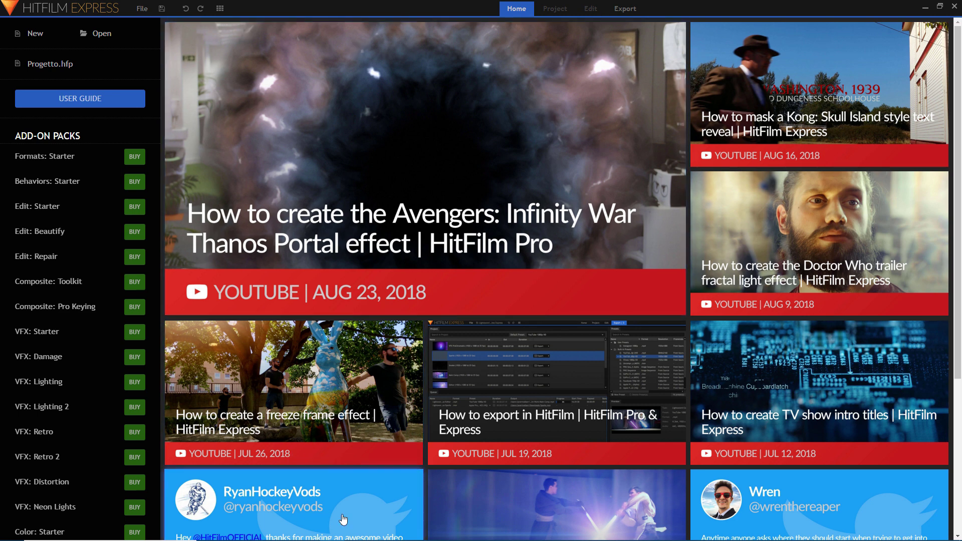
{"action": "mouse_move", "coordinate": [308, 532]}
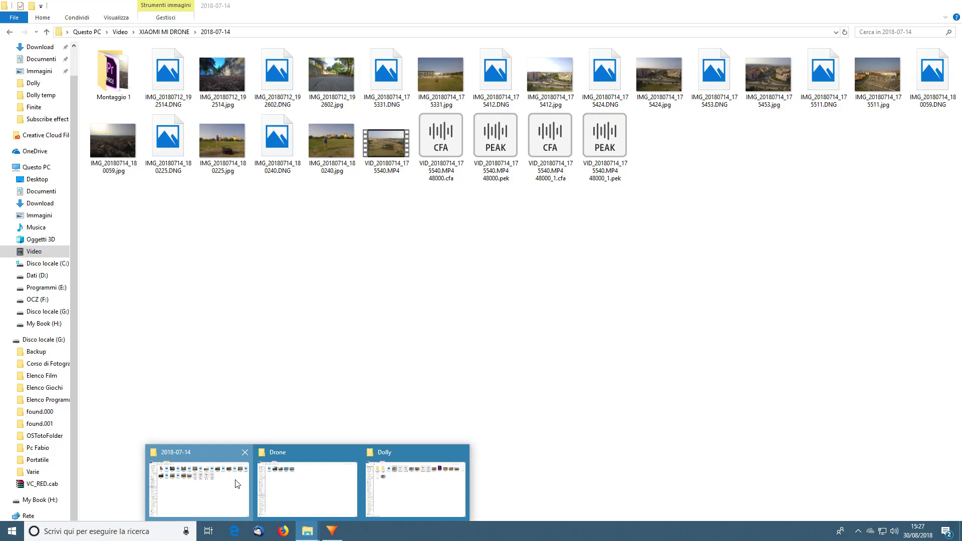
- Bring up the 2018-07-14 drone footage folder window from the taskbar
{"action": "left_click", "coordinate": [237, 484]}
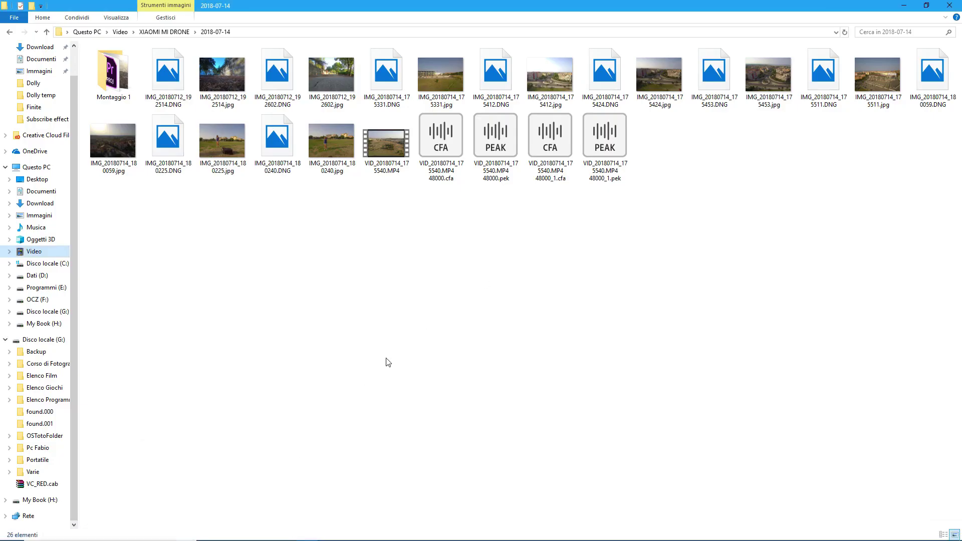
- Preview 20180824_183942.mp4 from the Dolly folder, then return to HitFilm Express
{"action": "left_click", "coordinate": [338, 481]}
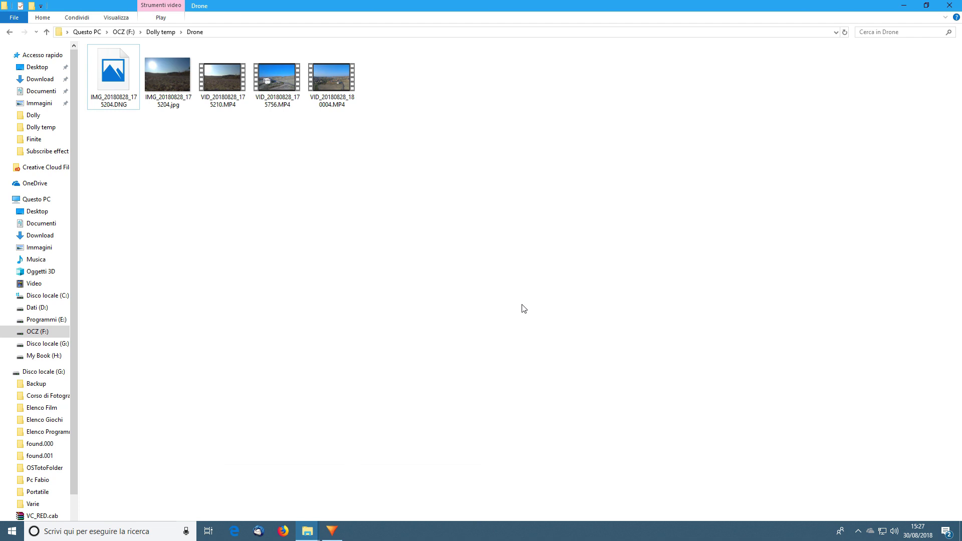
{"action": "mouse_move", "coordinate": [306, 531]}
{"action": "left_click", "coordinate": [421, 481]}
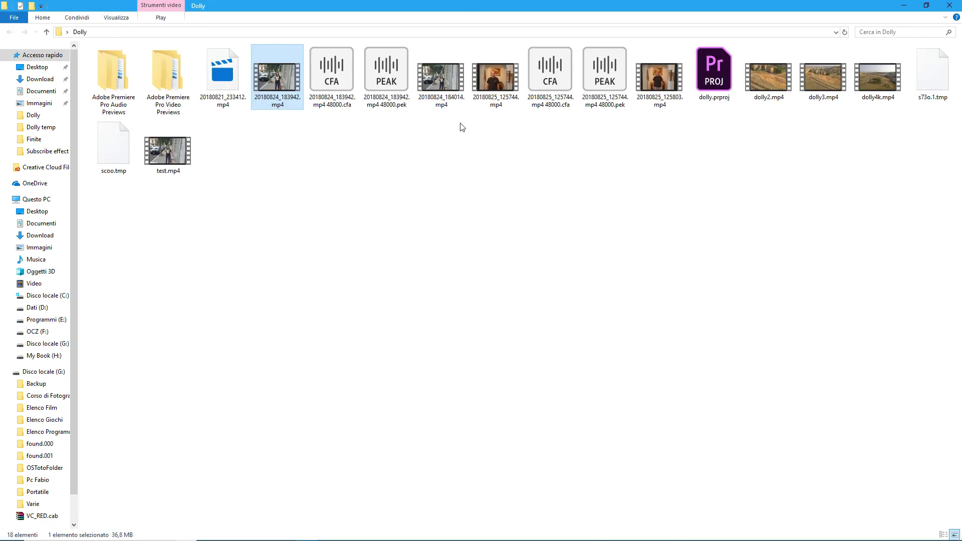
{"action": "double_click", "coordinate": [293, 84]}
{"action": "left_click", "coordinate": [335, 534]}
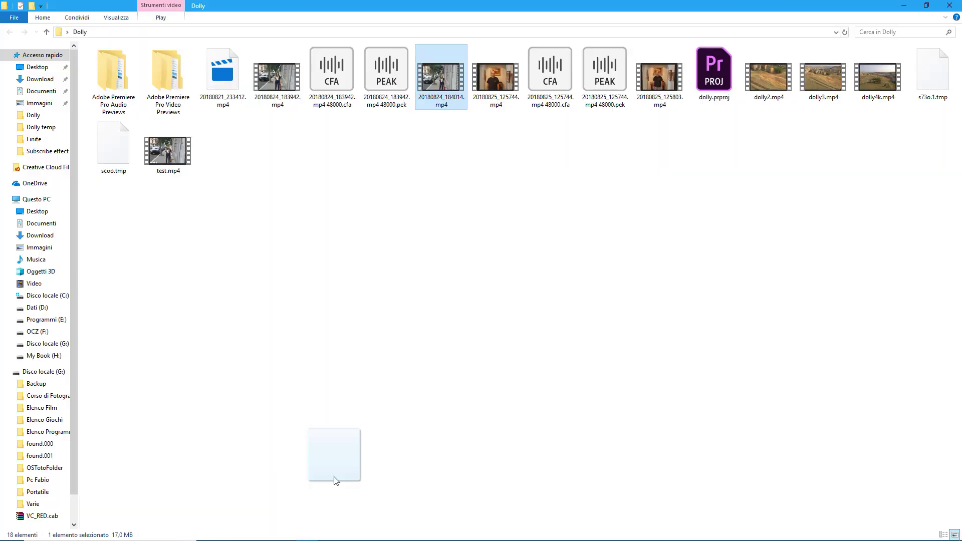
- Drag 20180824_184014.mp4 from Explorer into HitFilm's project media
{"action": "mouse_move", "coordinate": [333, 477]}
{"action": "left_mouse_down"}
{"action": "mouse_move", "coordinate": [330, 536]}
{"action": "mouse_move", "coordinate": [142, 435]}
{"action": "left_mouse_up"}
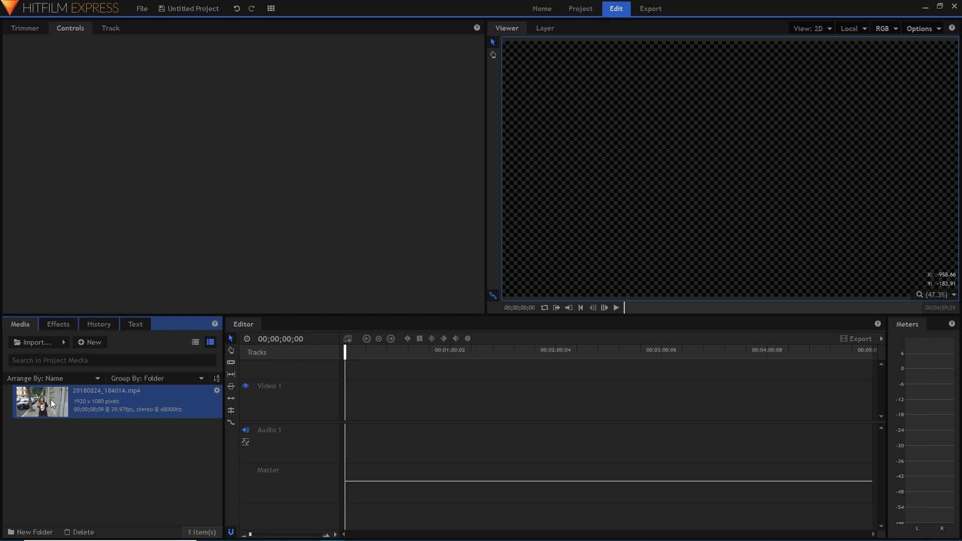
- Place the clip on the timeline and cut it to a two-second section, deleting the rest
{"action": "left_click_drag", "start_coordinate": [50, 400], "coordinate": [344, 402]}
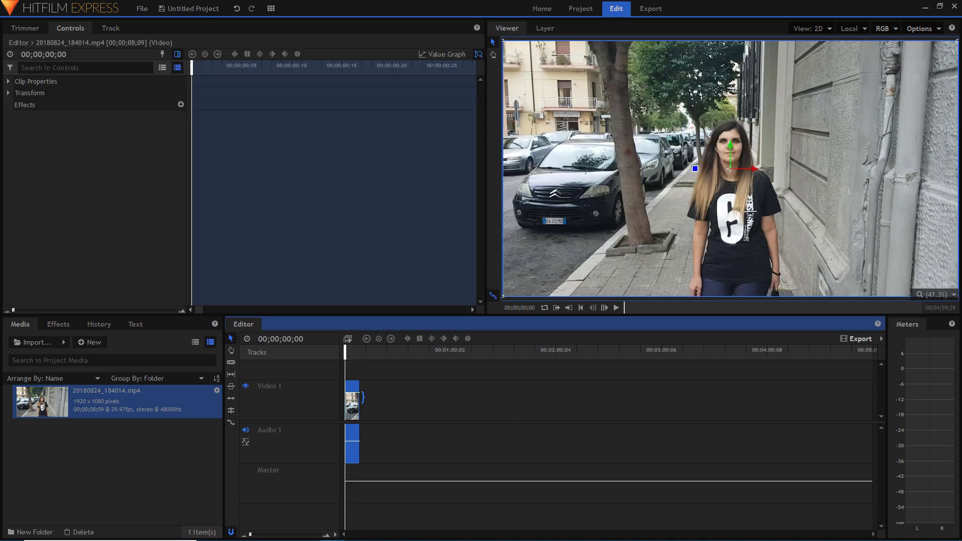
{"action": "mouse_move", "coordinate": [353, 351]}
{"action": "left_mouse_down"}
{"action": "mouse_move", "coordinate": [410, 351]}
{"action": "mouse_move", "coordinate": [334, 354]}
{"action": "mouse_move", "coordinate": [389, 356]}
{"action": "left_mouse_up"}
{"action": "key", "text": "c"}
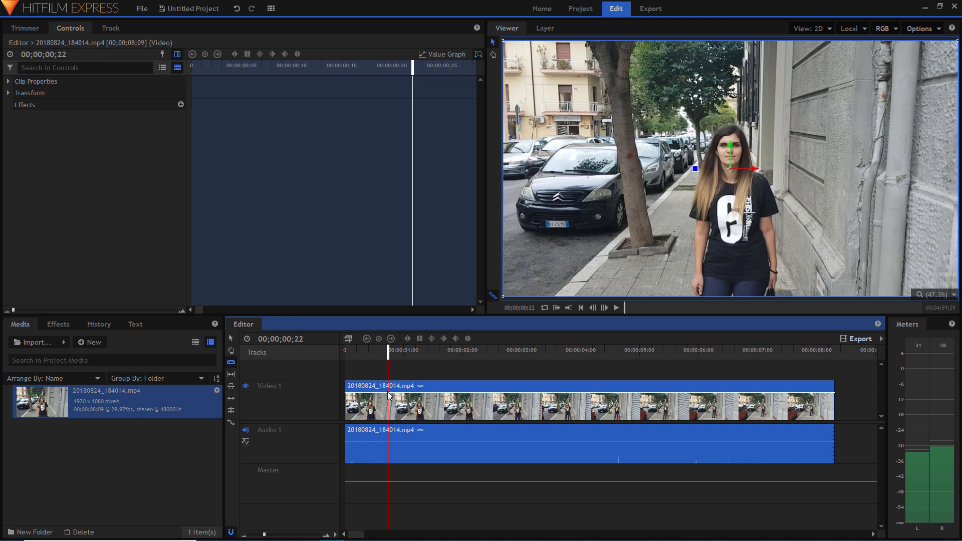
{"action": "left_click", "coordinate": [389, 398]}
{"action": "mouse_move", "coordinate": [389, 351]}
{"action": "left_mouse_down"}
{"action": "mouse_move", "coordinate": [577, 351]}
{"action": "mouse_move", "coordinate": [524, 351]}
{"action": "left_mouse_up"}
{"action": "left_click", "coordinate": [525, 406]}
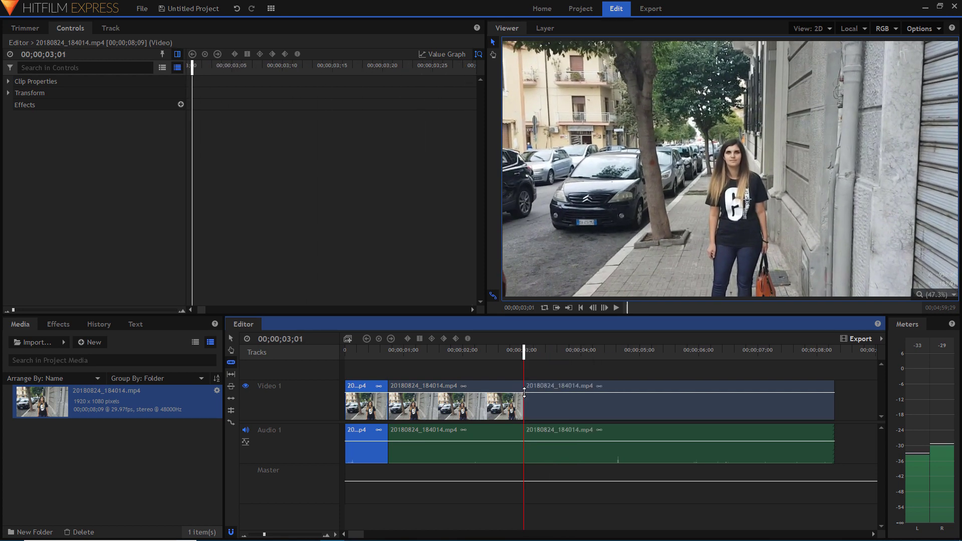
{"action": "key", "text": "Delete"}
- Move the remaining two-second clip to the timeline start and play it back
{"action": "left_click_drag", "start_coordinate": [423, 411], "coordinate": [380, 411]}
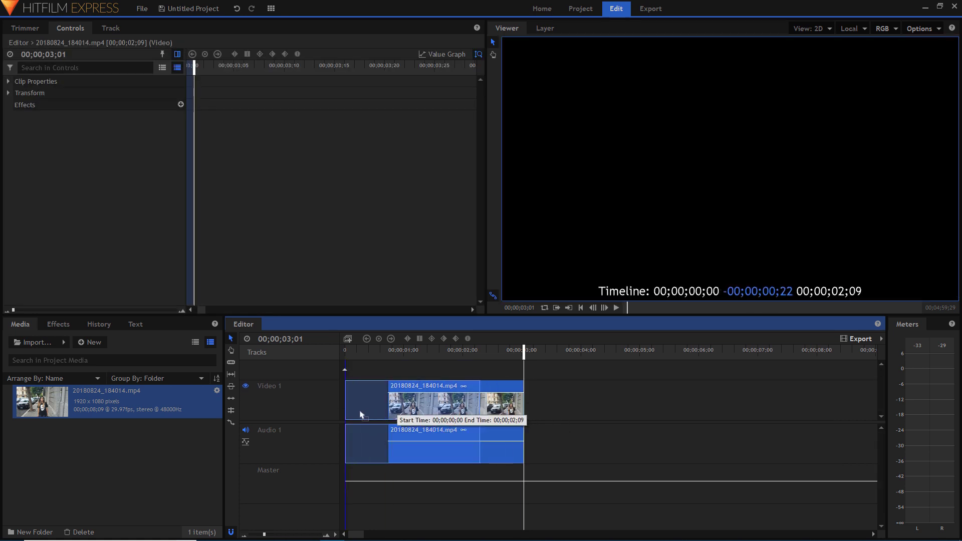
{"action": "left_click_drag", "start_coordinate": [353, 352], "coordinate": [298, 352]}
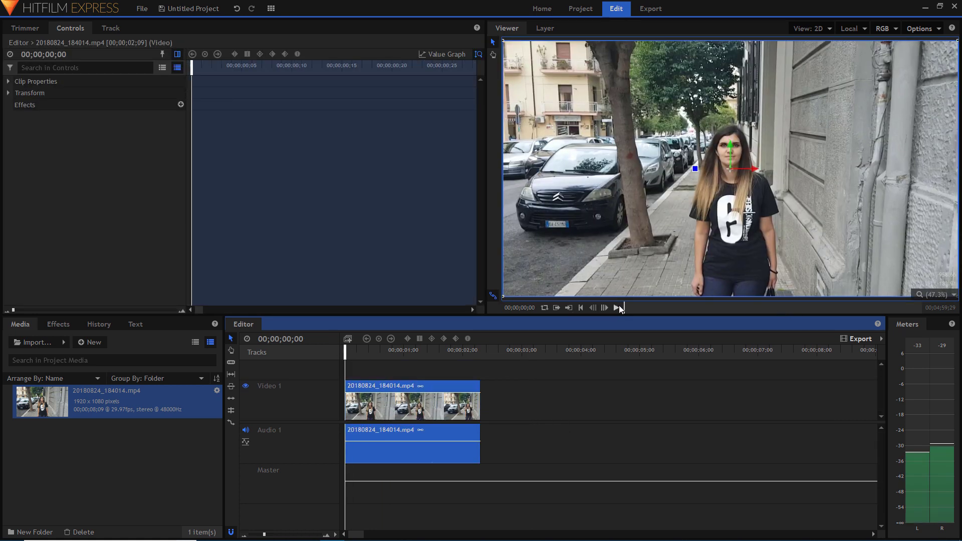
{"action": "left_click", "coordinate": [618, 306]}
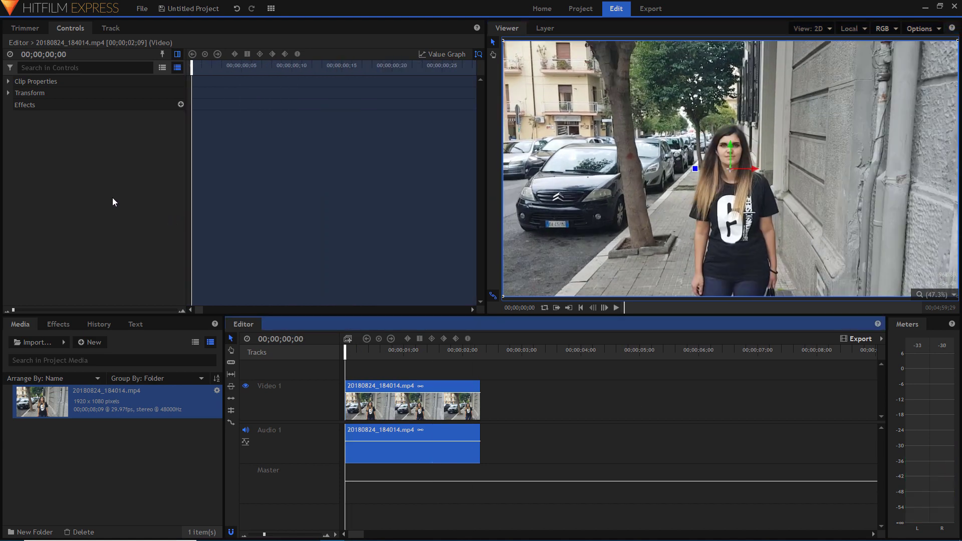
- Add a 100% Scale keyframe at frame 0 in the clip's Transform controls
{"action": "left_click", "coordinate": [8, 92]}
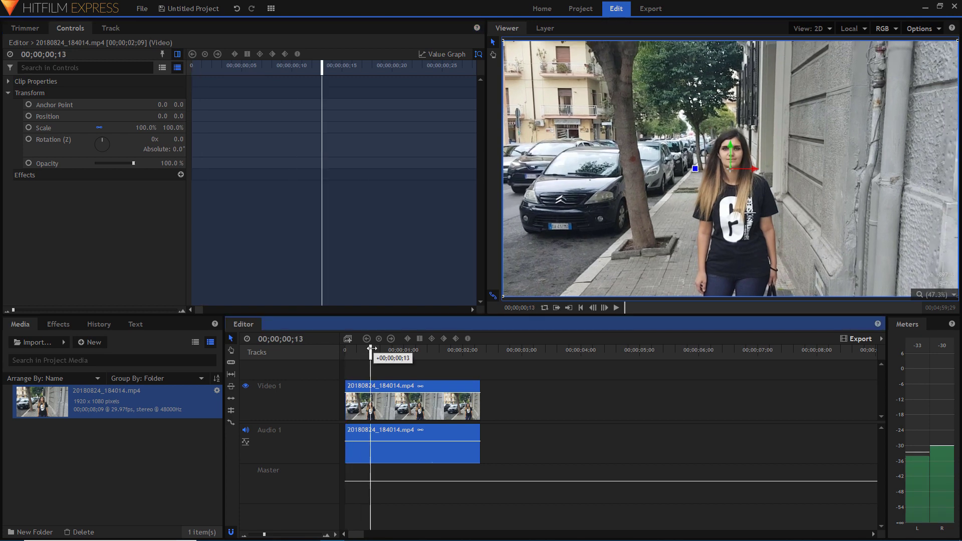
{"action": "mouse_move", "coordinate": [343, 350]}
{"action": "left_mouse_down"}
{"action": "mouse_move", "coordinate": [439, 350]}
{"action": "mouse_move", "coordinate": [344, 349]}
{"action": "left_mouse_up"}
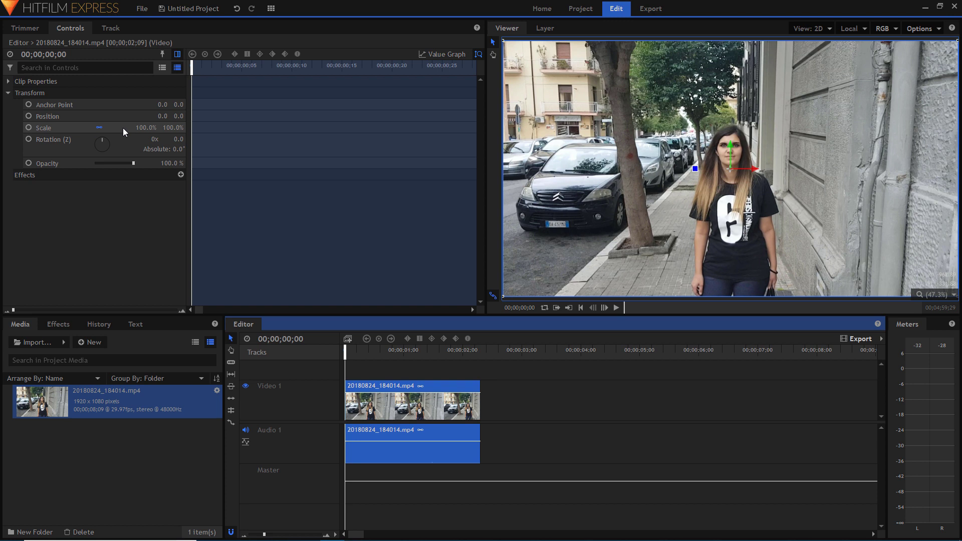
{"action": "left_click", "coordinate": [28, 127]}
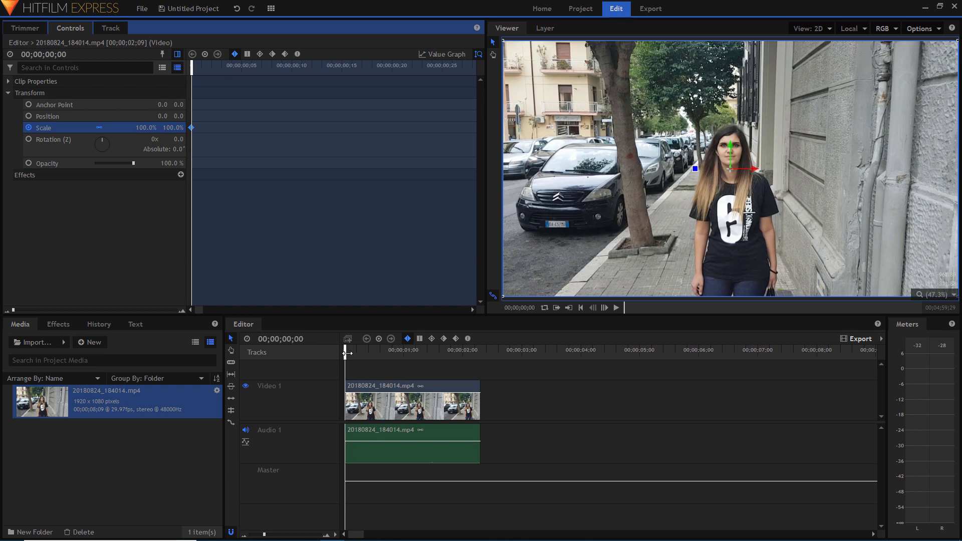
- Set Scale to 200% at 00;00;02;08, creating the ending keyframe
{"action": "left_click_drag", "start_coordinate": [346, 352], "coordinate": [480, 355]}
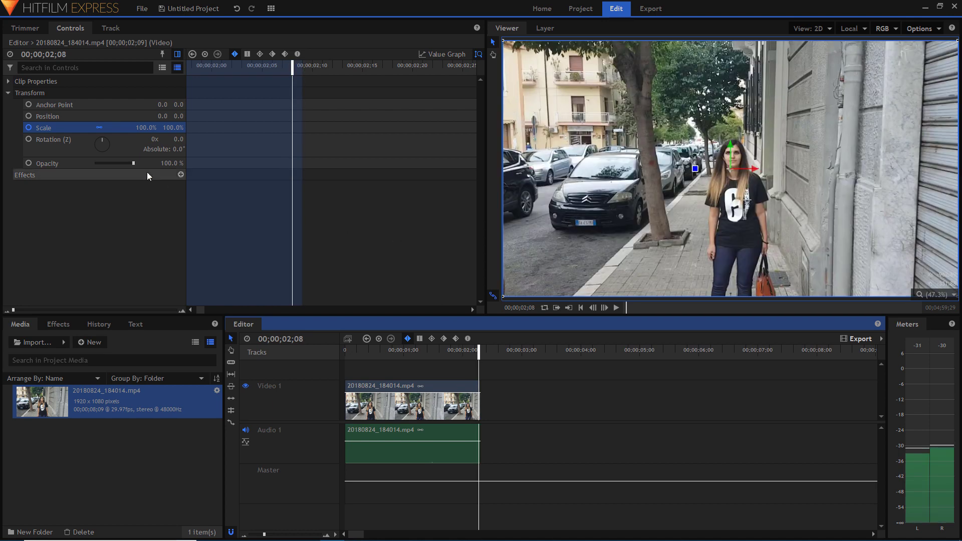
{"action": "left_click", "coordinate": [149, 127]}
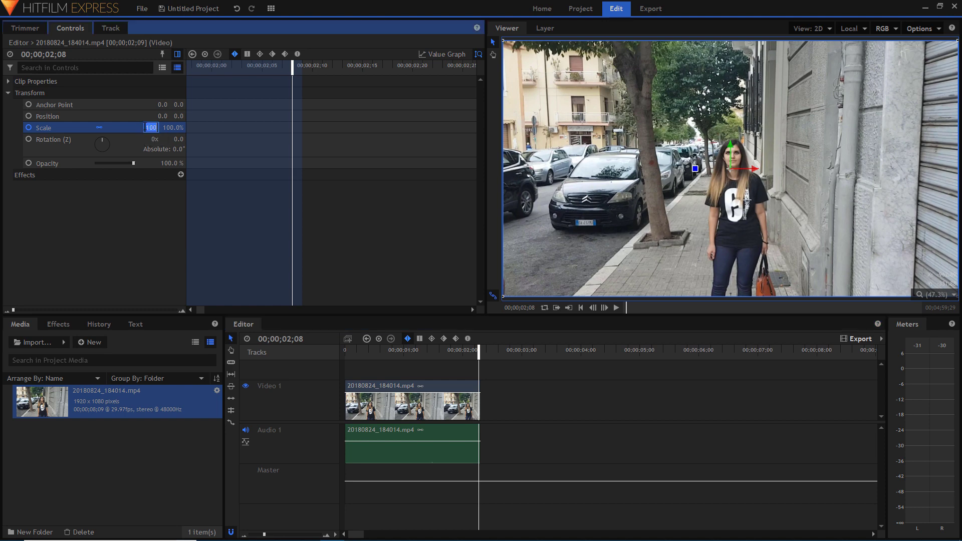
{"action": "type", "text": "200"}
{"action": "key", "text": "Return"}
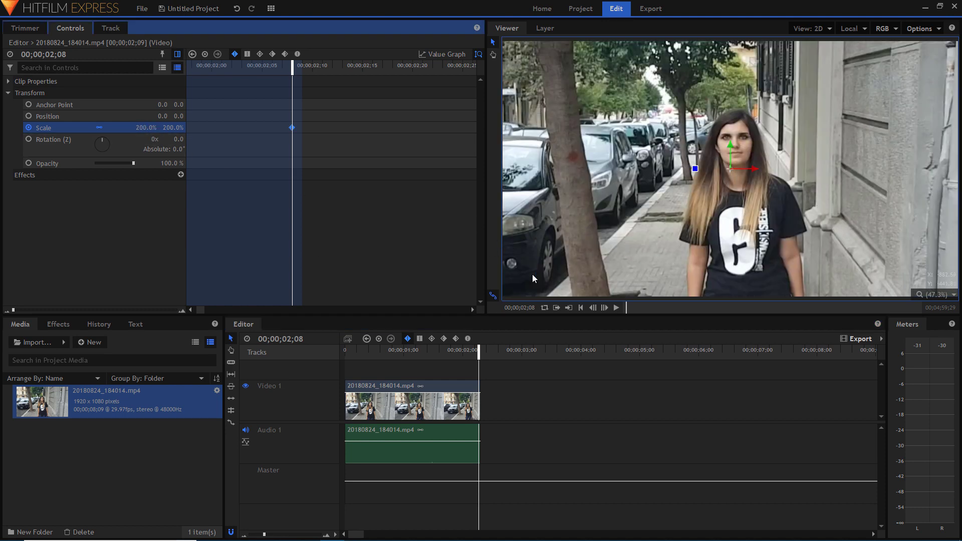
{"action": "left_click_drag", "start_coordinate": [352, 355], "coordinate": [334, 355]}
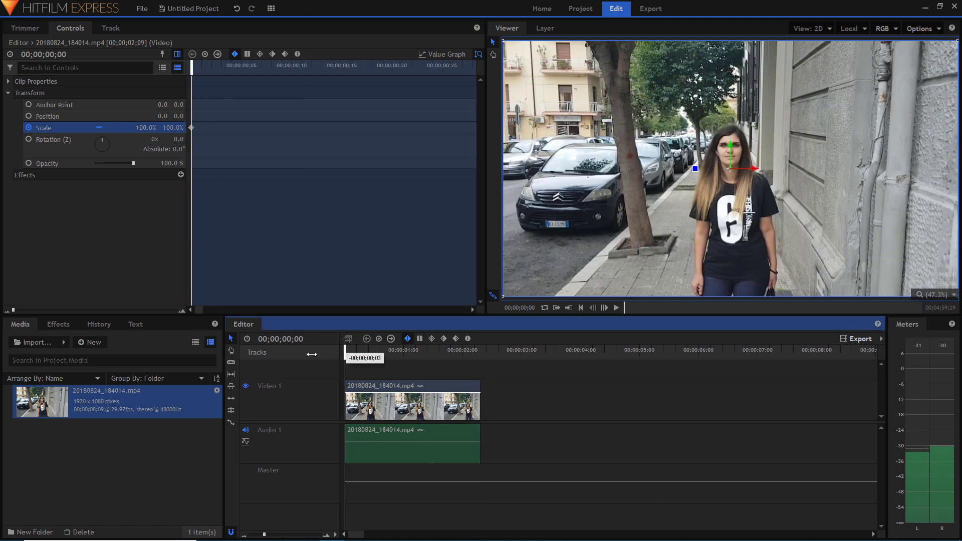
{"action": "left_click", "coordinate": [132, 250]}
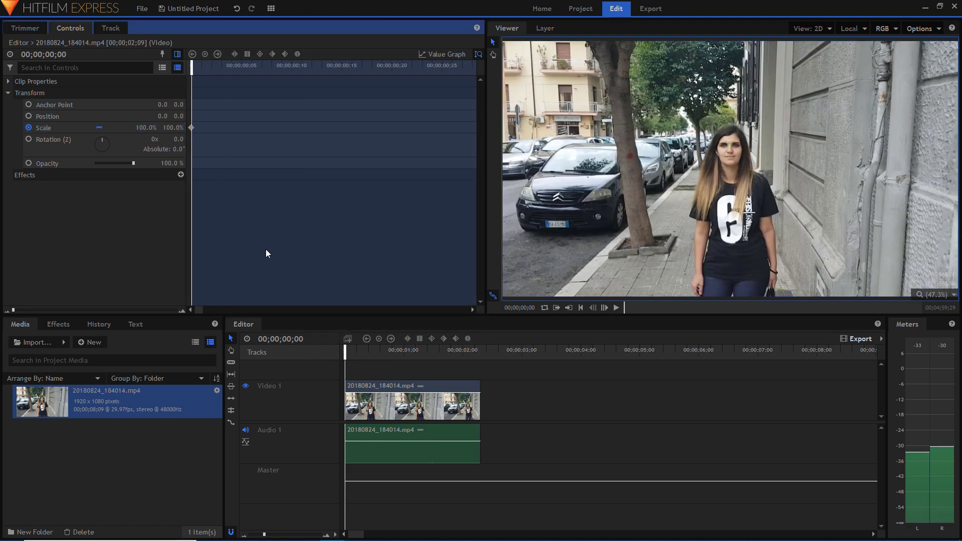
{"action": "left_click", "coordinate": [618, 307]}
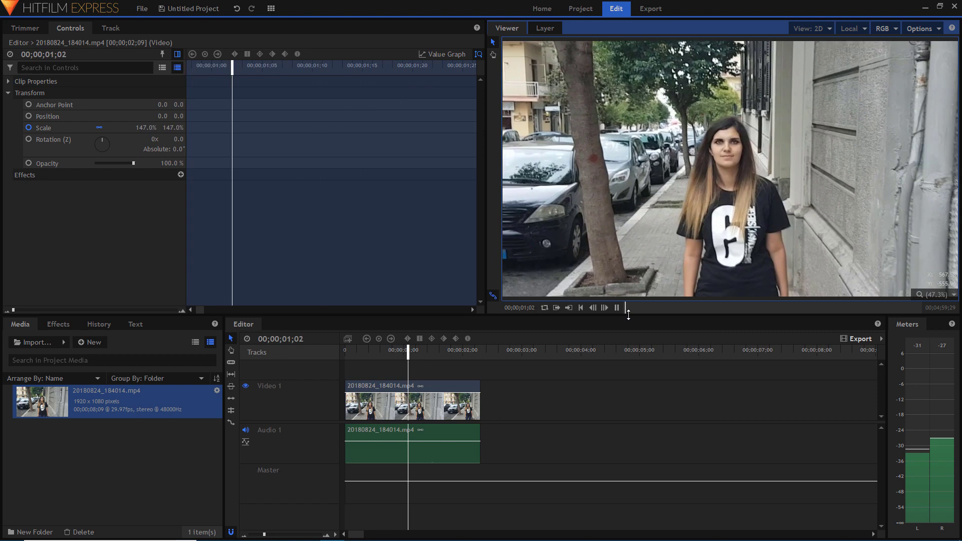
{"action": "left_click", "coordinate": [617, 308]}
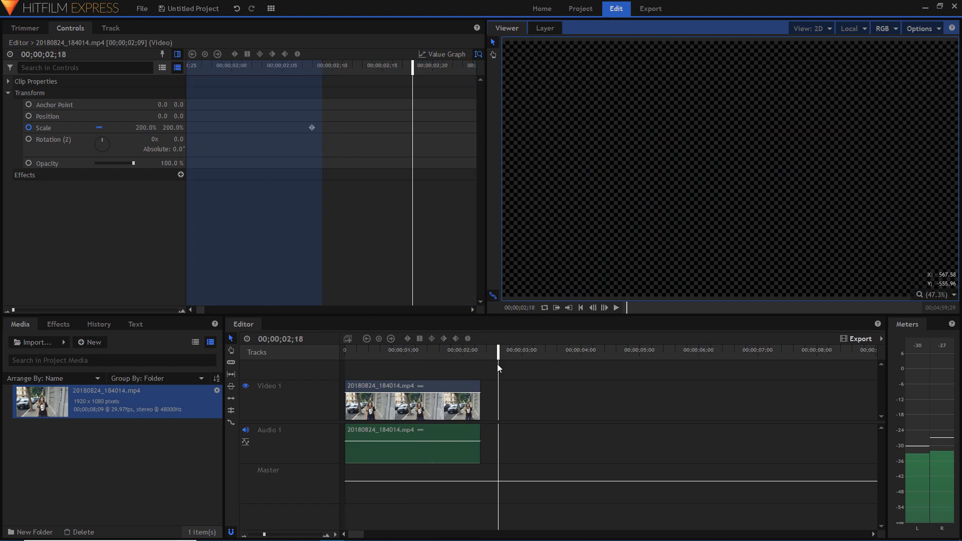
{"action": "left_click", "coordinate": [464, 353]}
{"action": "left_click_drag", "start_coordinate": [472, 355], "coordinate": [357, 354]}
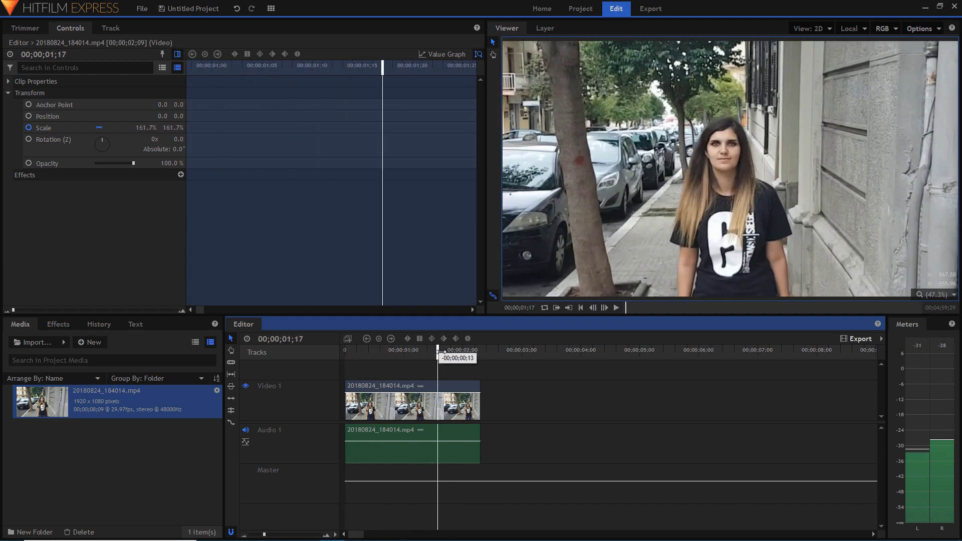
{"action": "left_click_drag", "start_coordinate": [357, 355], "coordinate": [365, 354]}
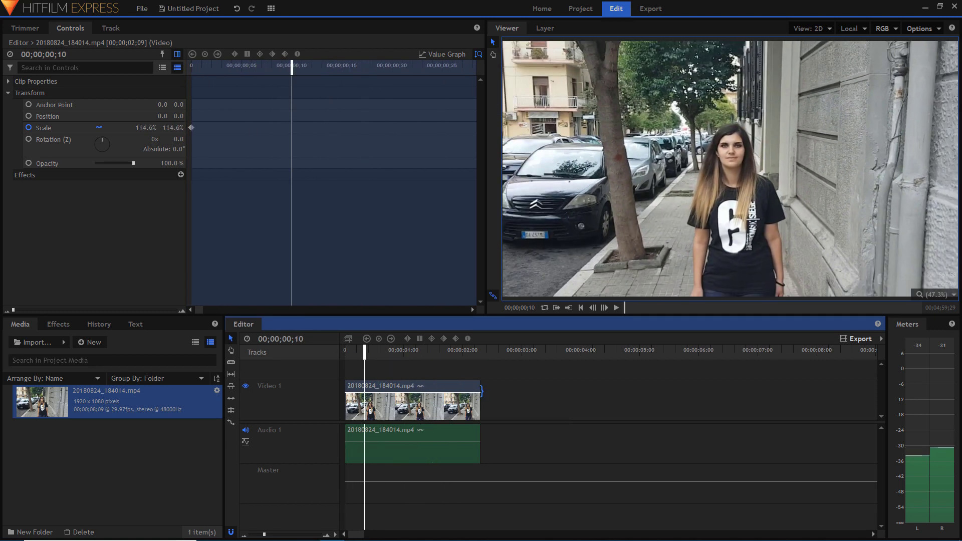
- Extend the clip's end and move the 200% Scale keyframe to about 00;00;04;13
{"action": "left_click_drag", "start_coordinate": [481, 390], "coordinate": [610, 387]}
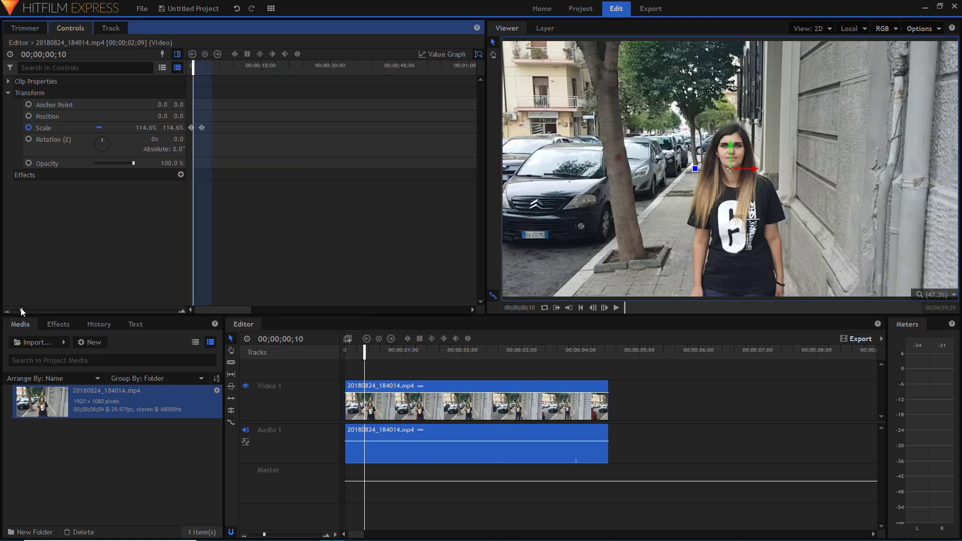
{"action": "left_click_drag", "start_coordinate": [6, 311], "coordinate": [35, 310]}
{"action": "left_click_drag", "start_coordinate": [258, 127], "coordinate": [321, 128]}
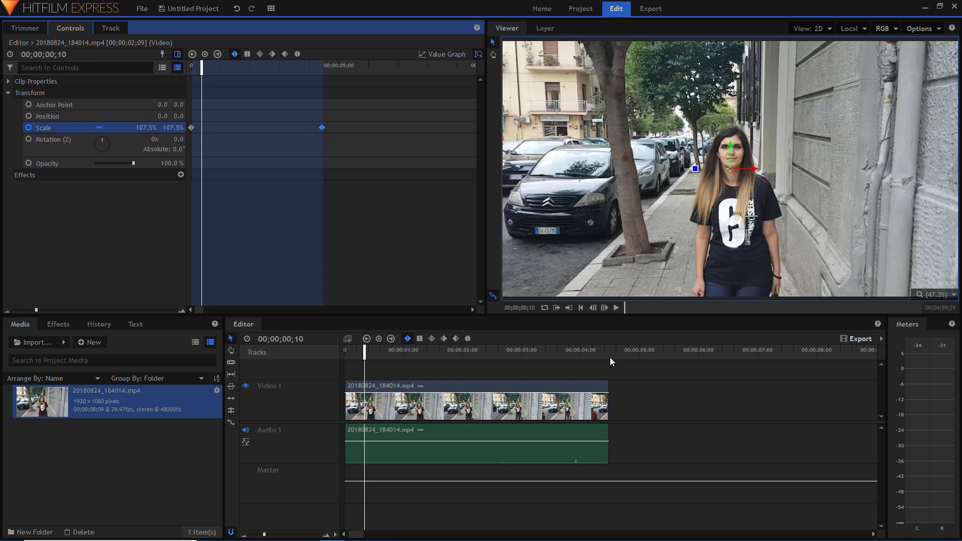
{"action": "left_click", "coordinate": [345, 350]}
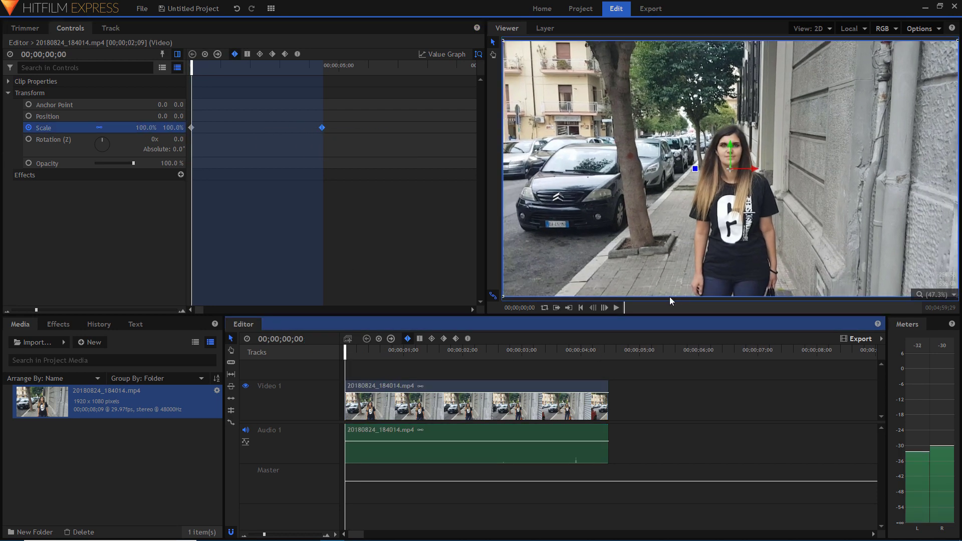
- Play back and scrub the smartphone clip to check its 100%→200% zoom-in
{"action": "left_click", "coordinate": [616, 309]}
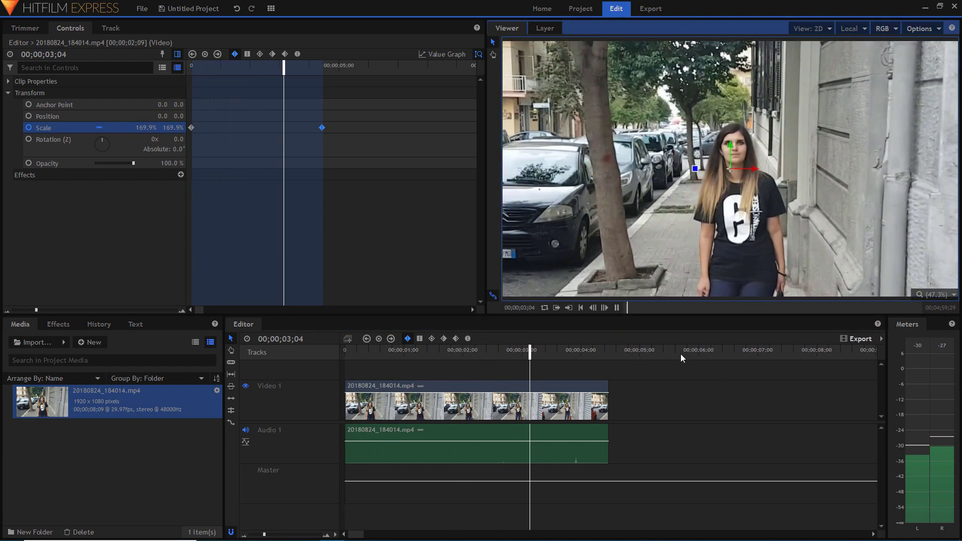
{"action": "left_click", "coordinate": [619, 310]}
{"action": "left_click", "coordinate": [123, 253]}
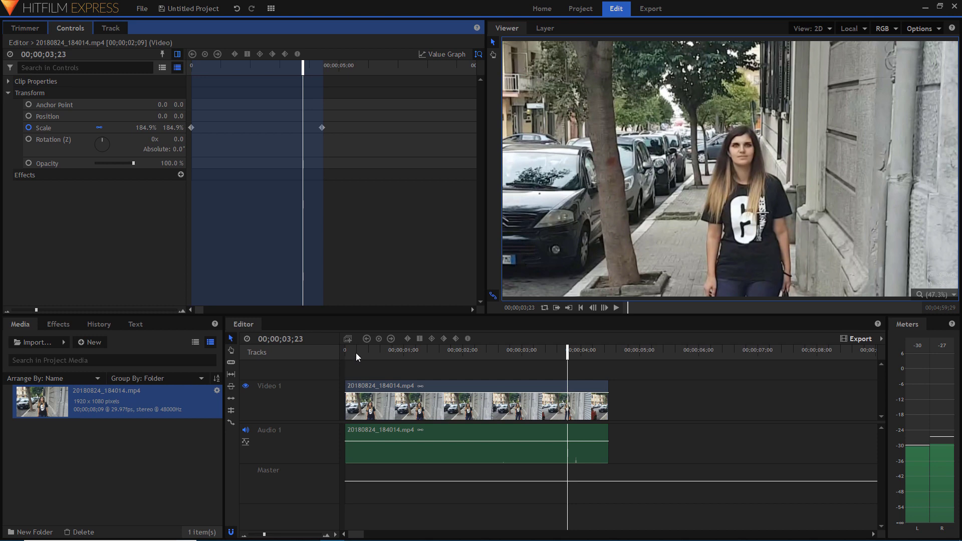
{"action": "left_click", "coordinate": [355, 352]}
{"action": "left_click", "coordinate": [618, 307]}
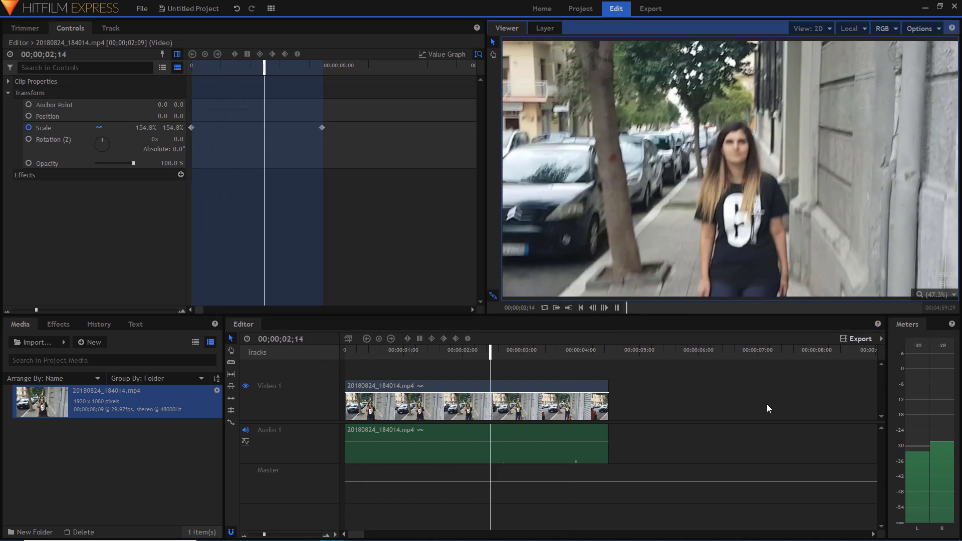
{"action": "left_click", "coordinate": [617, 307]}
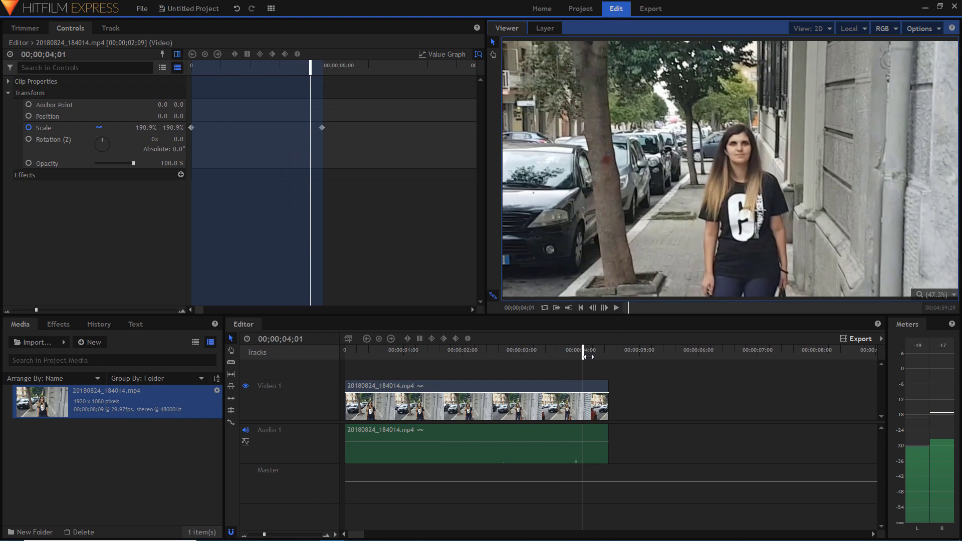
{"action": "left_click_drag", "start_coordinate": [587, 357], "coordinate": [526, 368]}
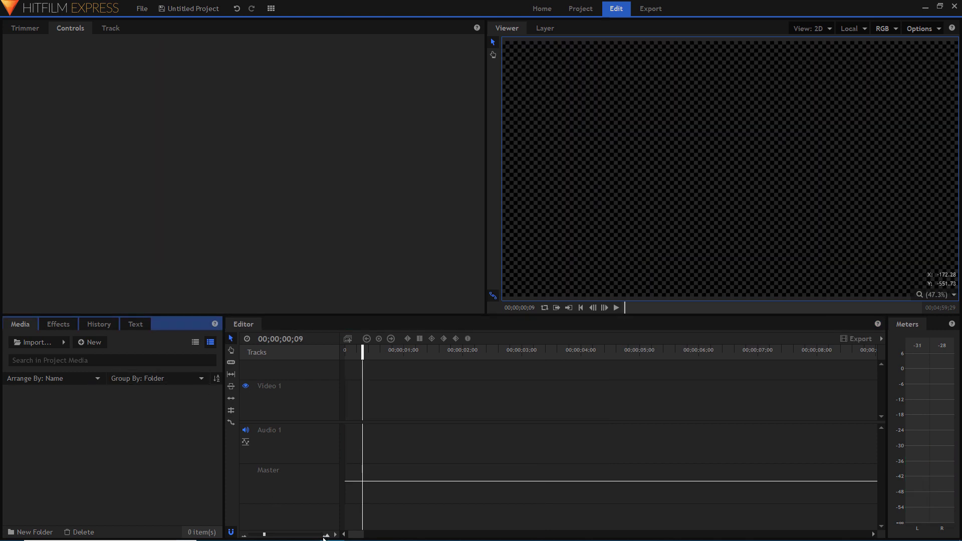
{"action": "mouse_move", "coordinate": [308, 532]}
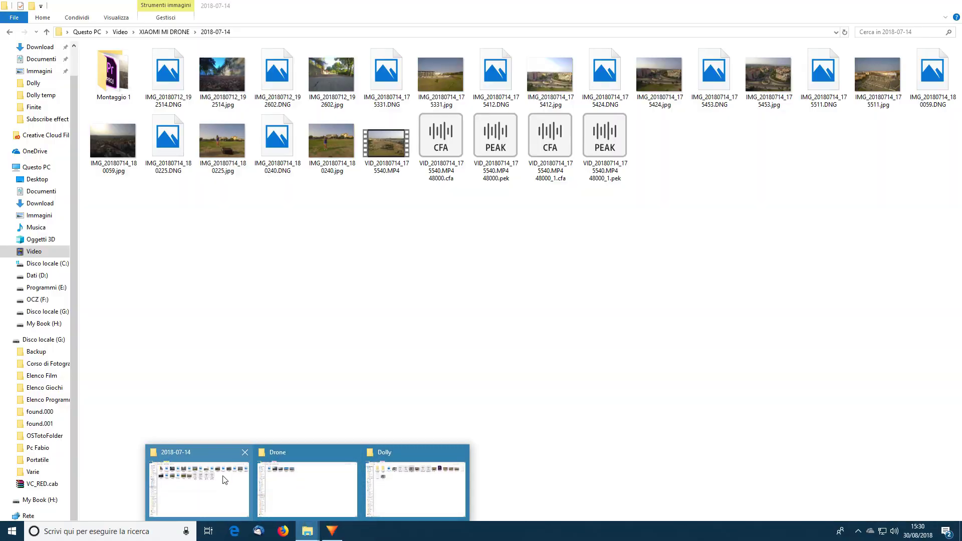
- Switch to the 2018-07-14 drone footage folder window from the taskbar
{"action": "left_click", "coordinate": [223, 480]}
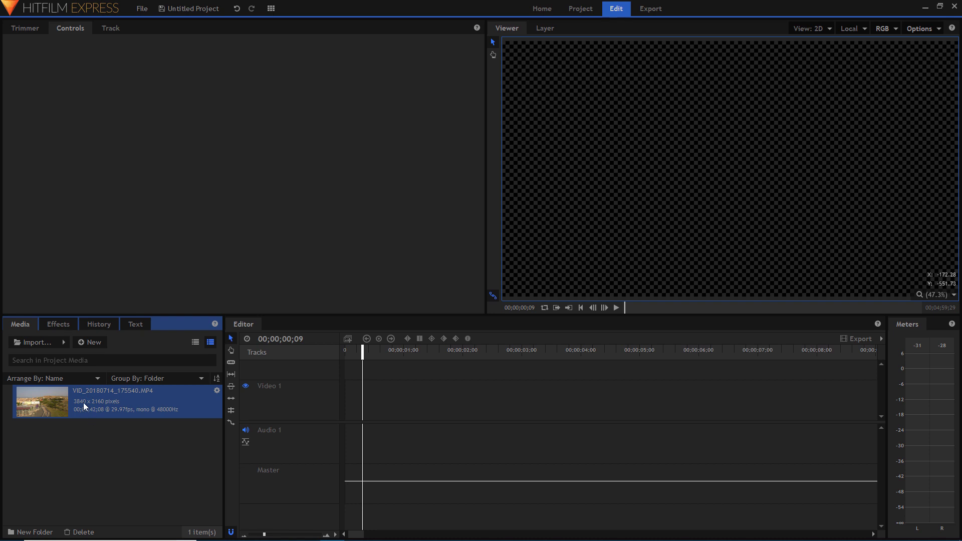
- Place VID_20180714_175540.MP4 at the timeline start, keeping the existing sequence settings
{"action": "left_click", "coordinate": [282, 358]}
{"action": "key", "text": "Home"}
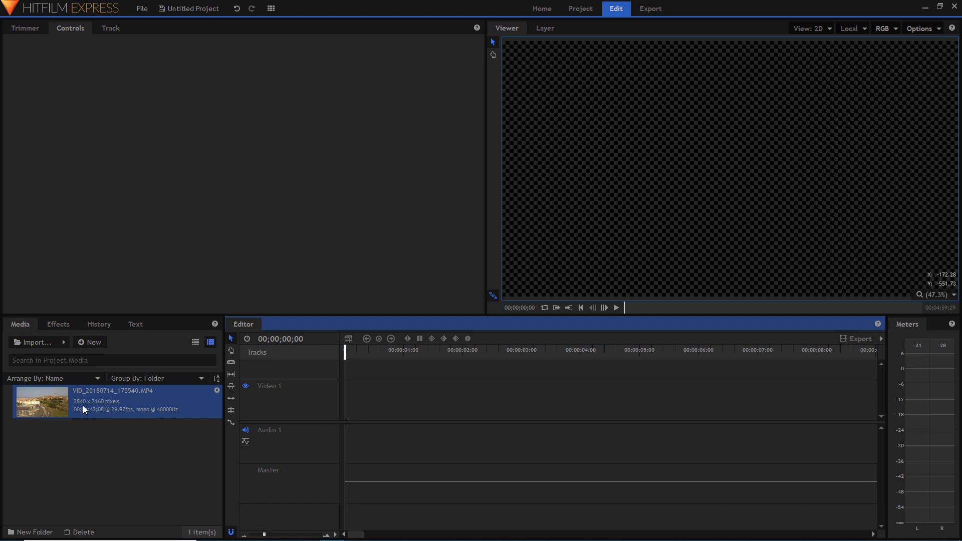
{"action": "left_click_drag", "start_coordinate": [83, 406], "coordinate": [382, 401]}
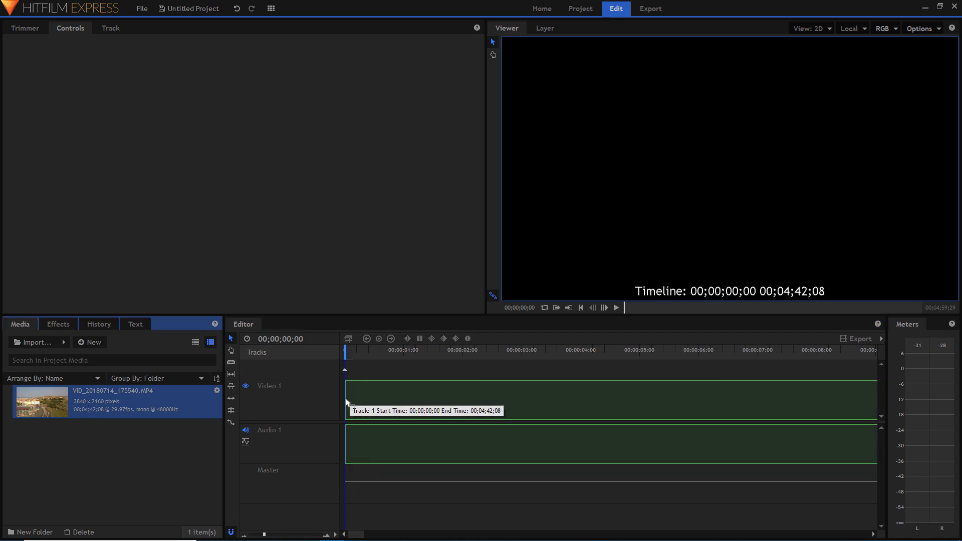
{"action": "left_click_drag", "start_coordinate": [346, 403], "coordinate": [349, 400]}
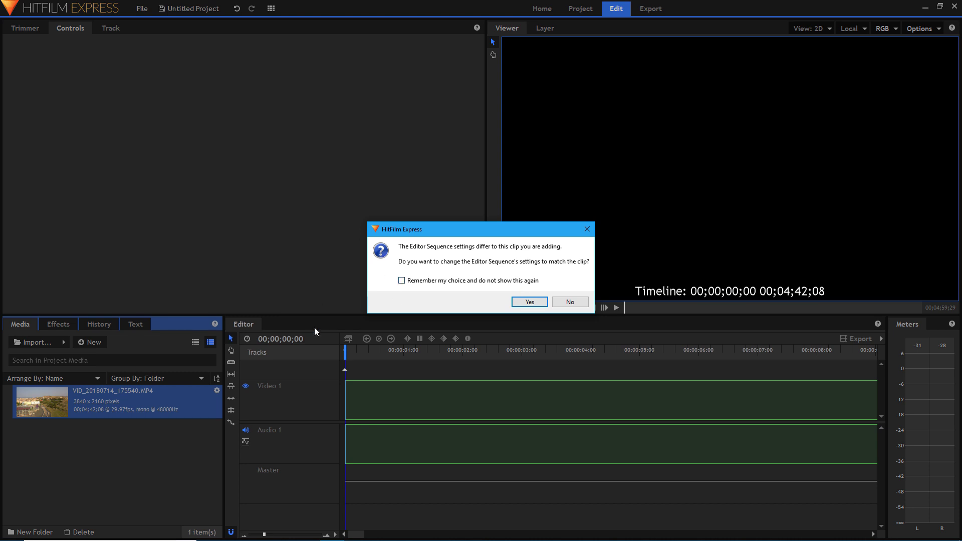
{"action": "left_click", "coordinate": [571, 302]}
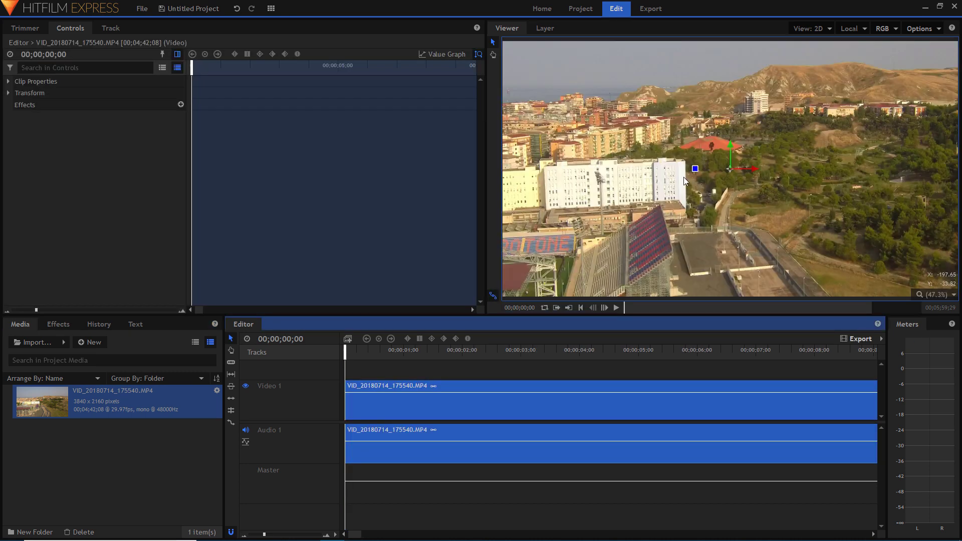
- Zoom the Viewer to 12.5% and set the drone clip's Scale to 50%
{"action": "left_click", "coordinate": [8, 92]}
{"action": "left_click", "coordinate": [916, 294]}
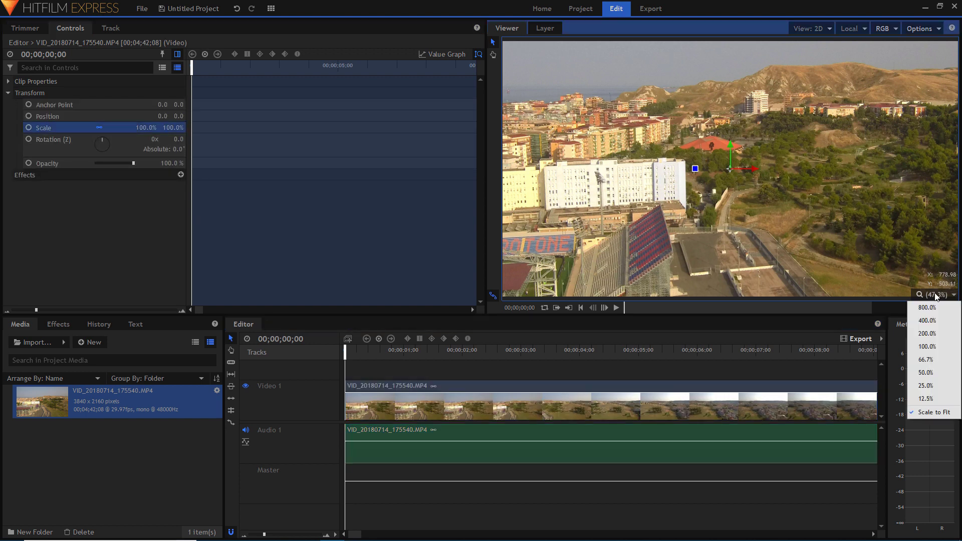
{"action": "left_click", "coordinate": [929, 399]}
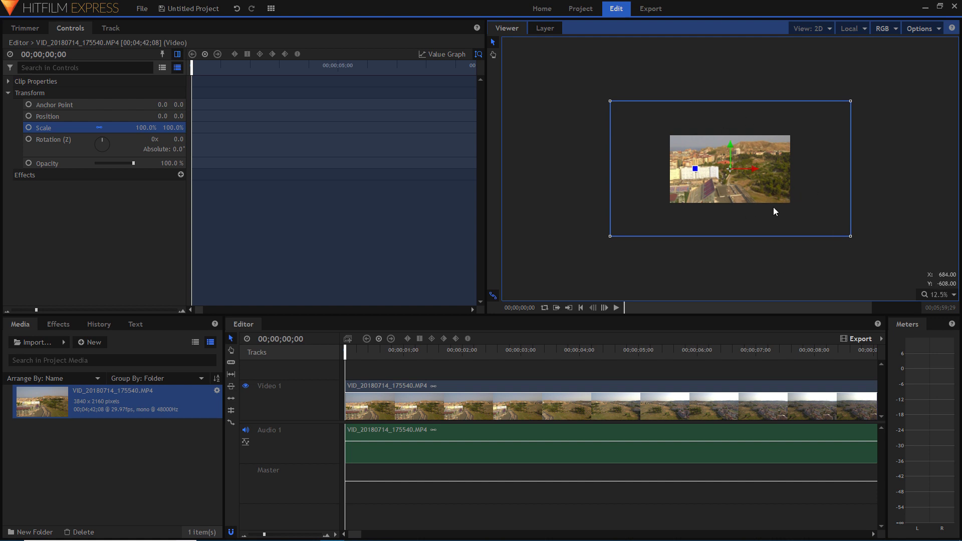
{"action": "left_click", "coordinate": [405, 409]}
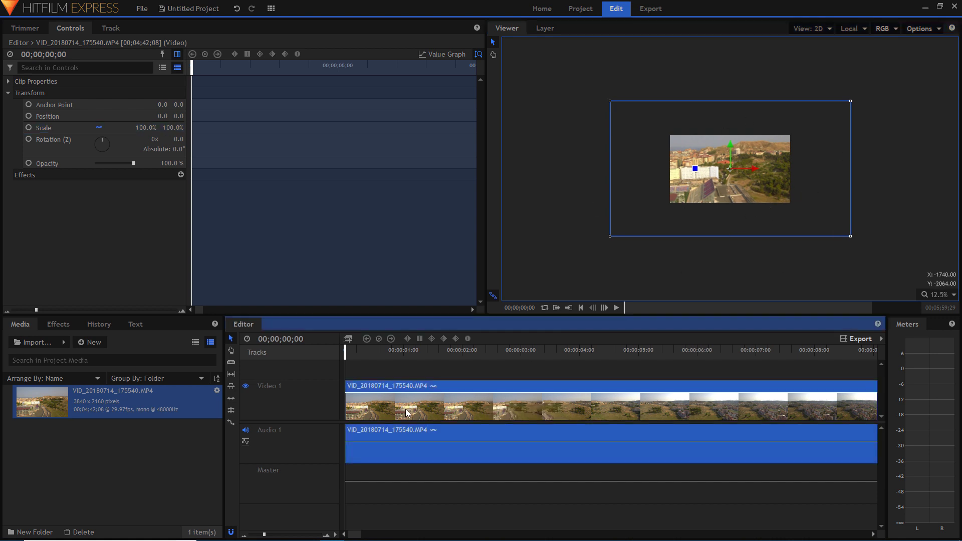
{"action": "left_click", "coordinate": [146, 128]}
{"action": "type", "text": "50"}
{"action": "key", "text": "Return"}
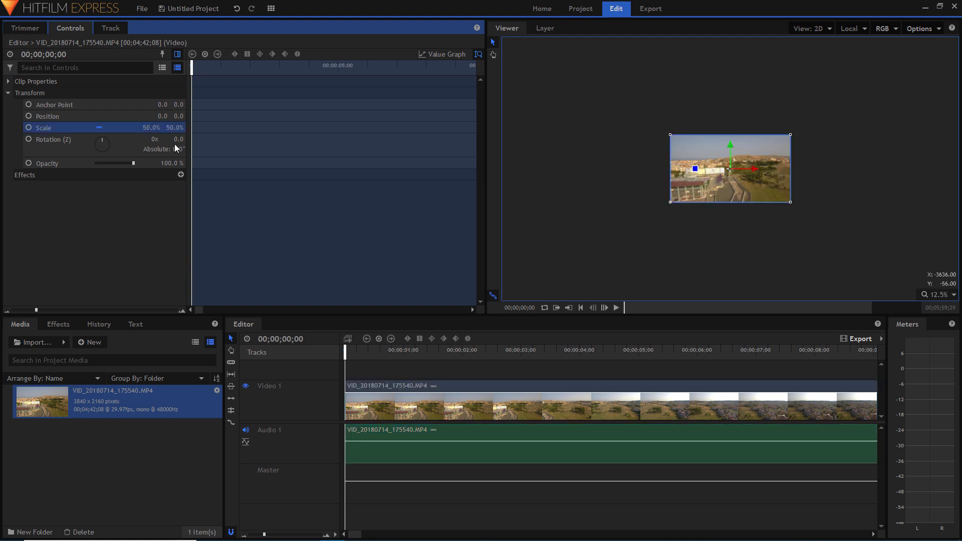
- Toggle Scale back to 100% and again to 50%, then fit the Viewer to the frame
{"action": "left_click", "coordinate": [152, 128]}
{"action": "type", "text": "100"}
{"action": "key", "text": "Return"}
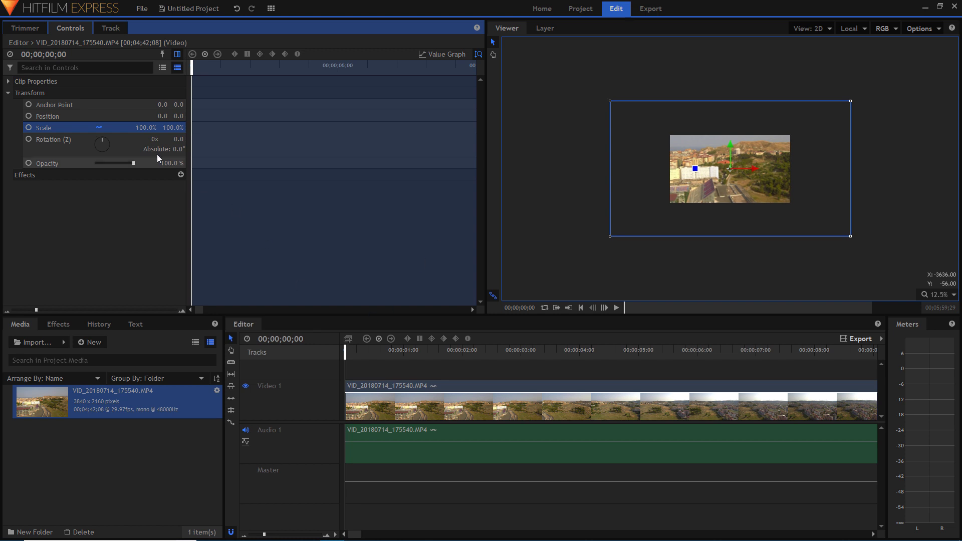
{"action": "left_click", "coordinate": [149, 128]}
{"action": "type", "text": "50"}
{"action": "key", "text": "Return"}
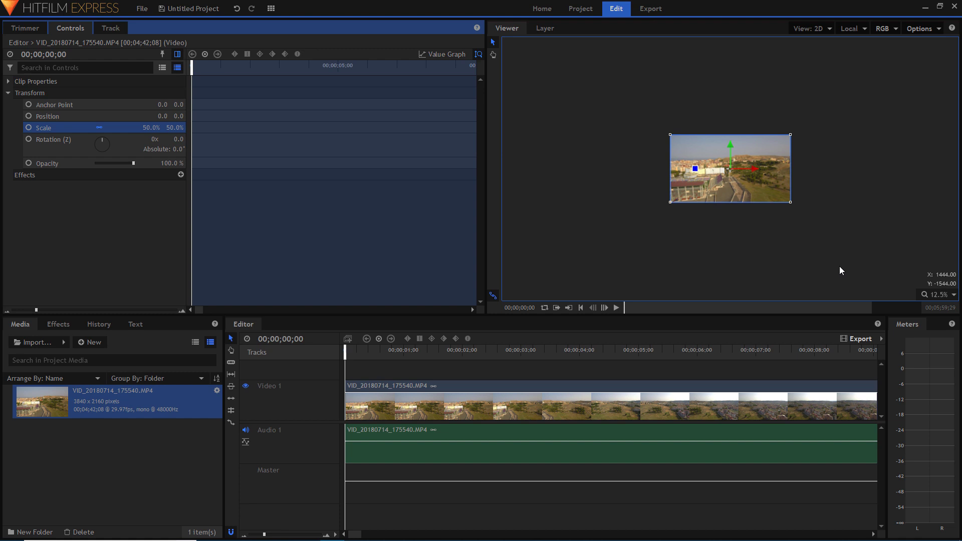
{"action": "left_click", "coordinate": [938, 295]}
{"action": "left_click", "coordinate": [866, 402]}
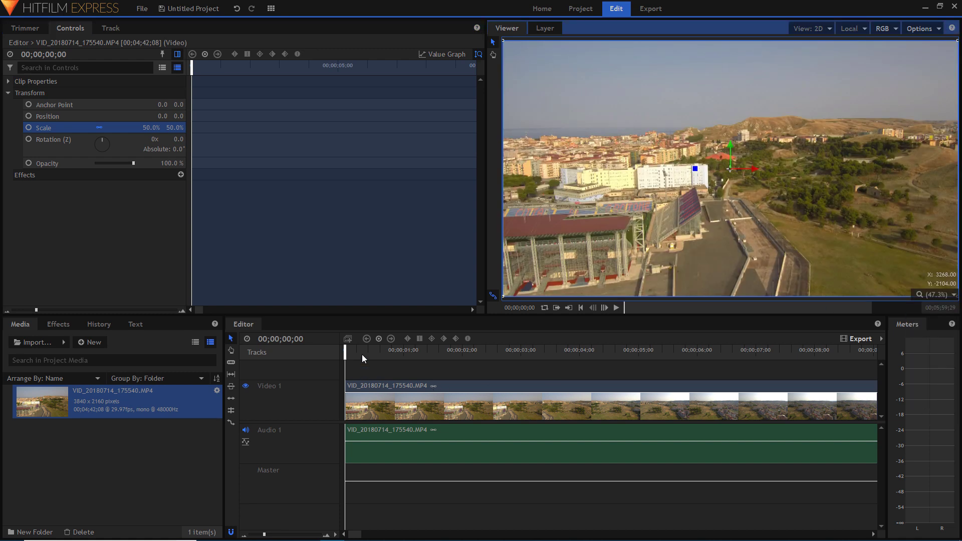
- Cut off and delete the drone clip's unwanted opening, moving the rest to the timeline start
{"action": "left_click", "coordinate": [466, 353]}
{"action": "left_click_drag", "start_coordinate": [467, 353], "coordinate": [707, 358]}
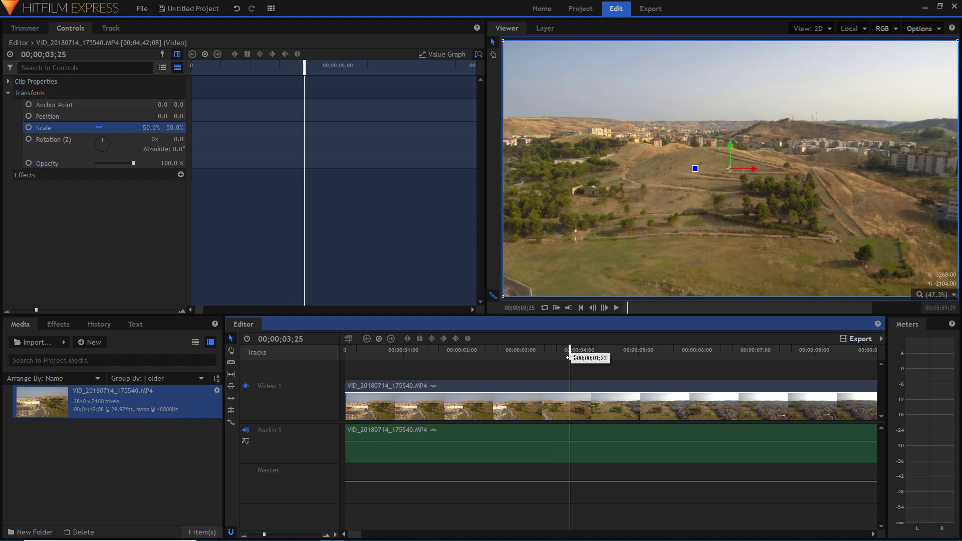
{"action": "scroll", "coordinate": [747, 351], "scroll_direction": "down", "scroll_amount": 3}
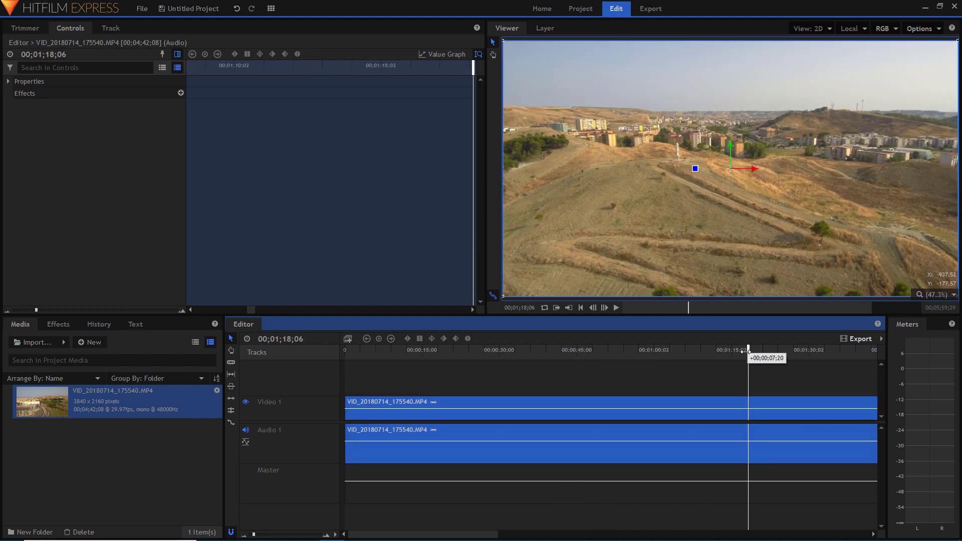
{"action": "left_click_drag", "start_coordinate": [706, 357], "coordinate": [738, 353]}
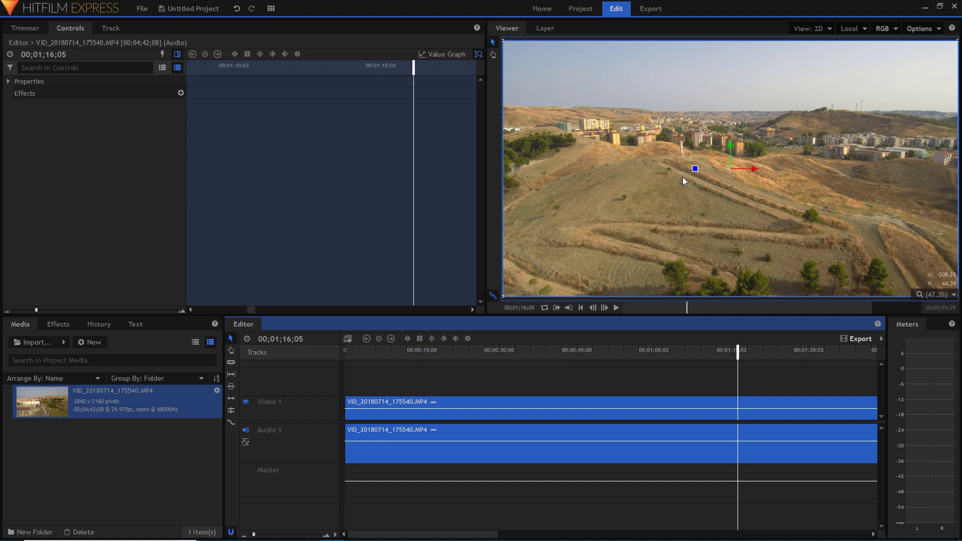
{"action": "key", "text": "c"}
{"action": "left_click", "coordinate": [741, 412]}
{"action": "key", "text": "v"}
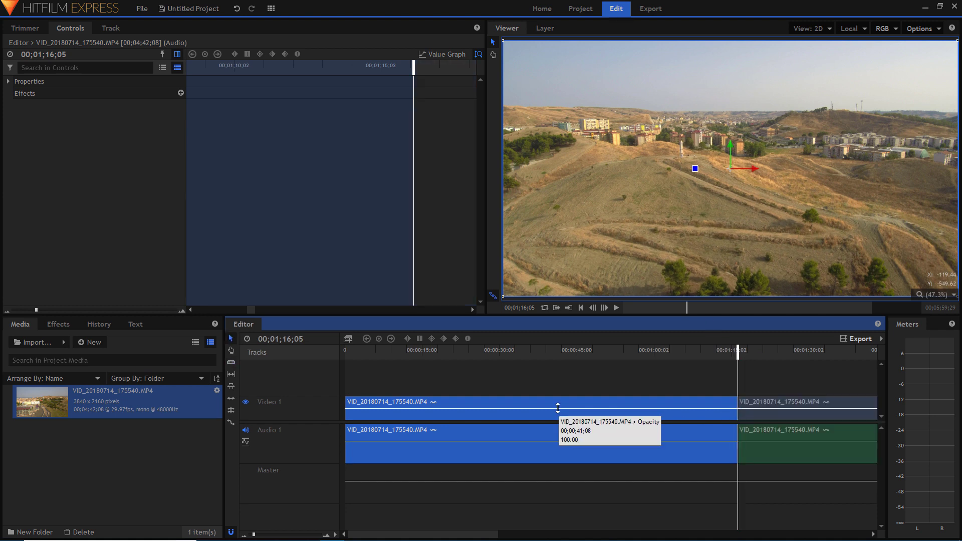
{"action": "left_click", "coordinate": [549, 408]}
{"action": "key", "text": "Delete"}
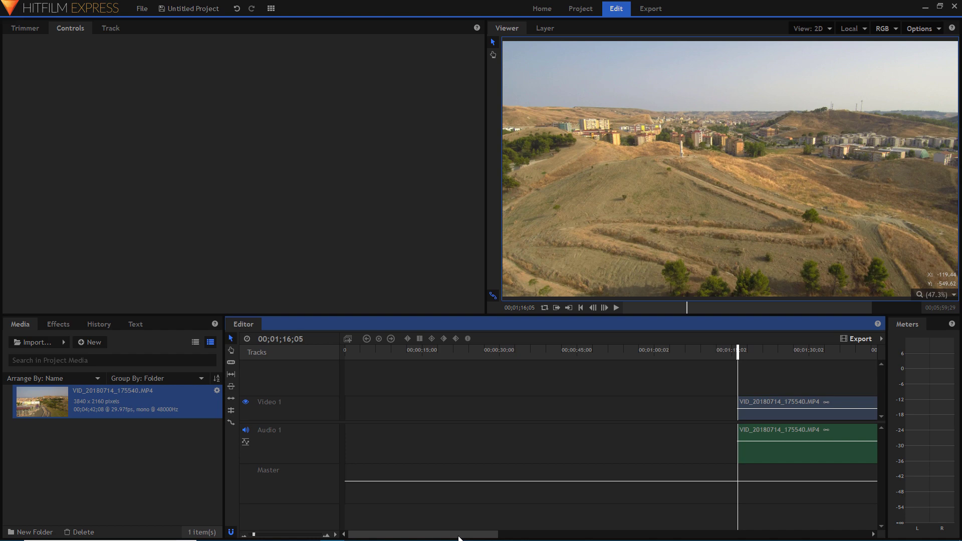
{"action": "left_click_drag", "start_coordinate": [773, 403], "coordinate": [360, 406]}
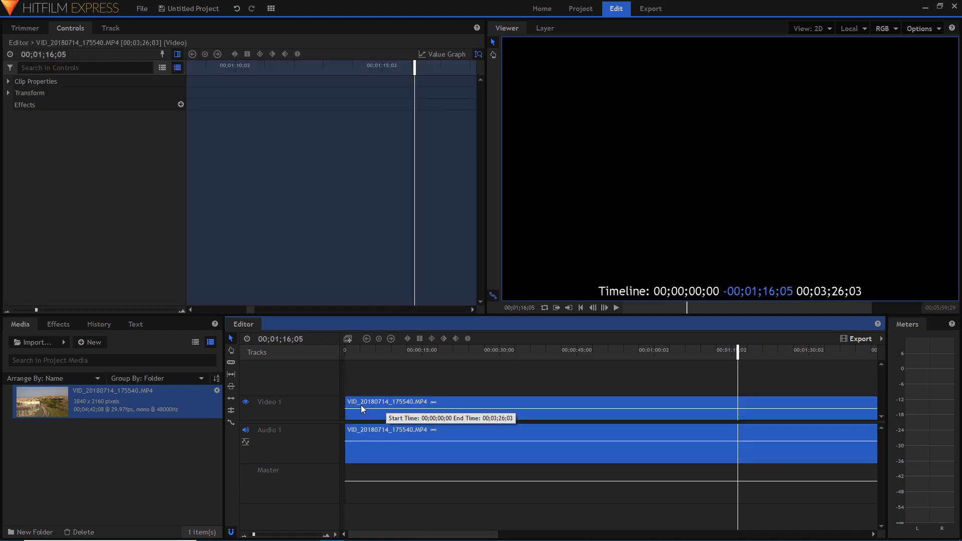
- Scrub to 00;00;18;19 and split the drone clip there with the Slice tool
{"action": "left_click", "coordinate": [351, 351]}
{"action": "left_click", "coordinate": [347, 352]}
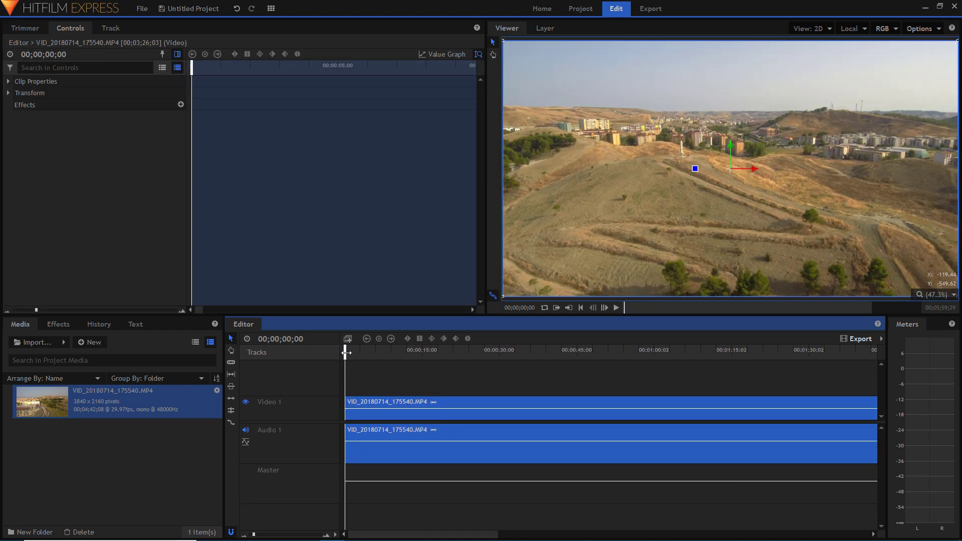
{"action": "left_click_drag", "start_coordinate": [347, 352], "coordinate": [363, 353]}
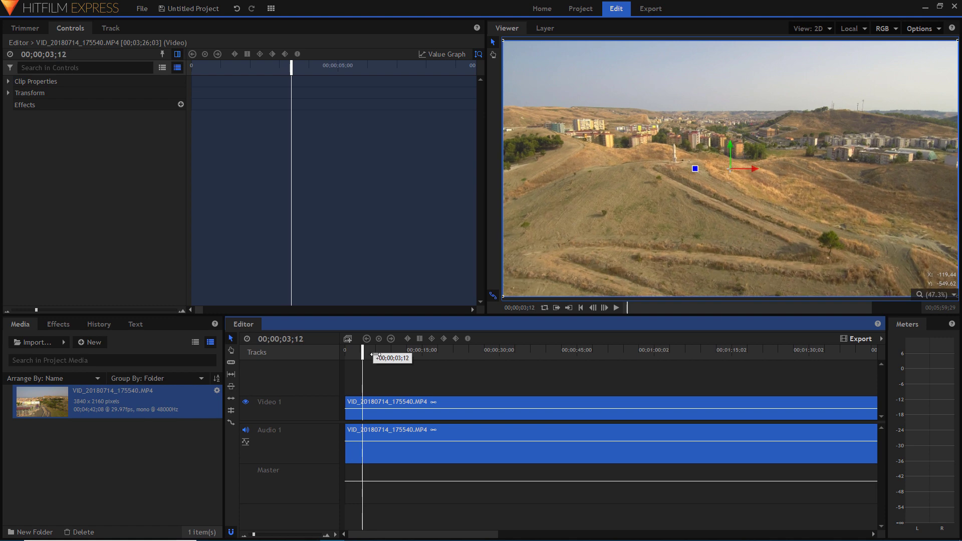
{"action": "left_click_drag", "start_coordinate": [374, 355], "coordinate": [444, 358]}
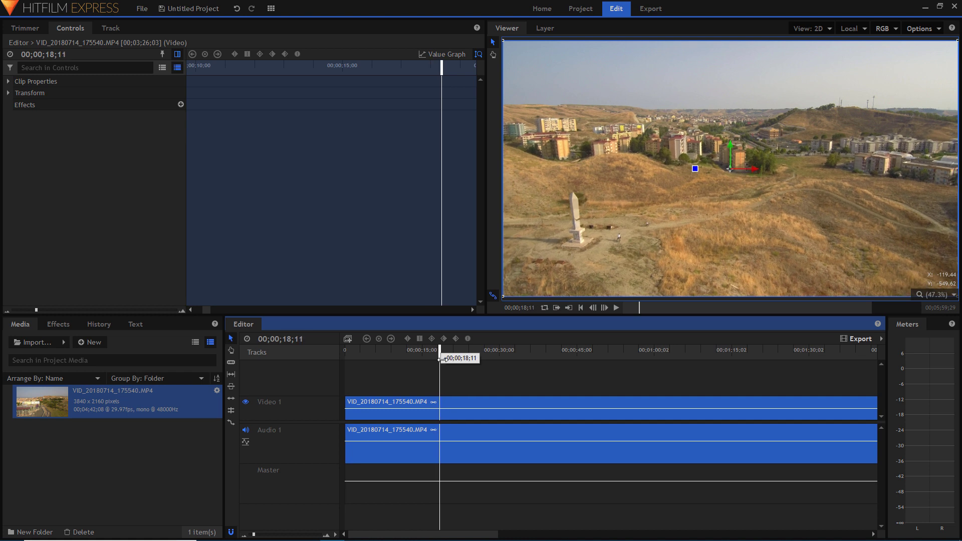
{"action": "left_click_drag", "start_coordinate": [441, 359], "coordinate": [441, 359]}
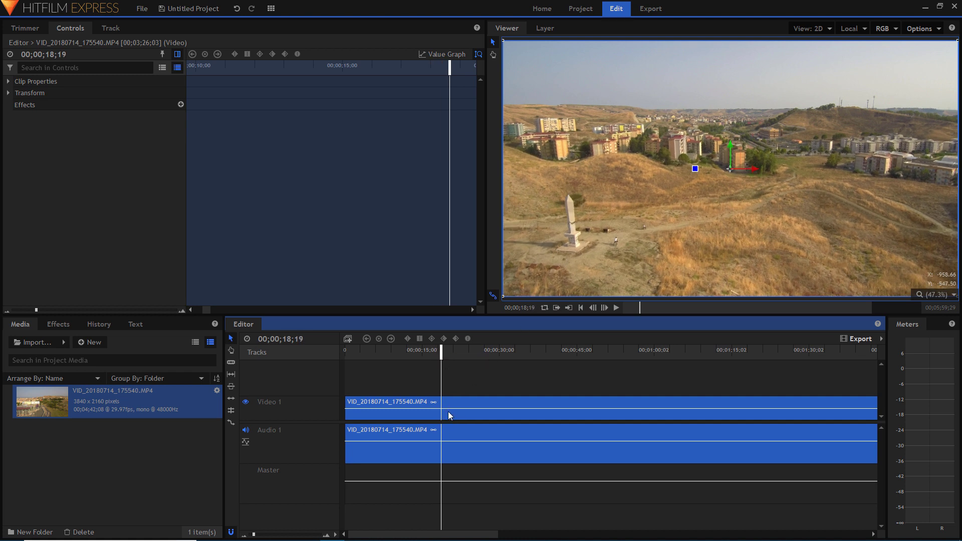
{"action": "key", "text": "c"}
{"action": "left_click", "coordinate": [441, 406]}
{"action": "key", "text": "v"}
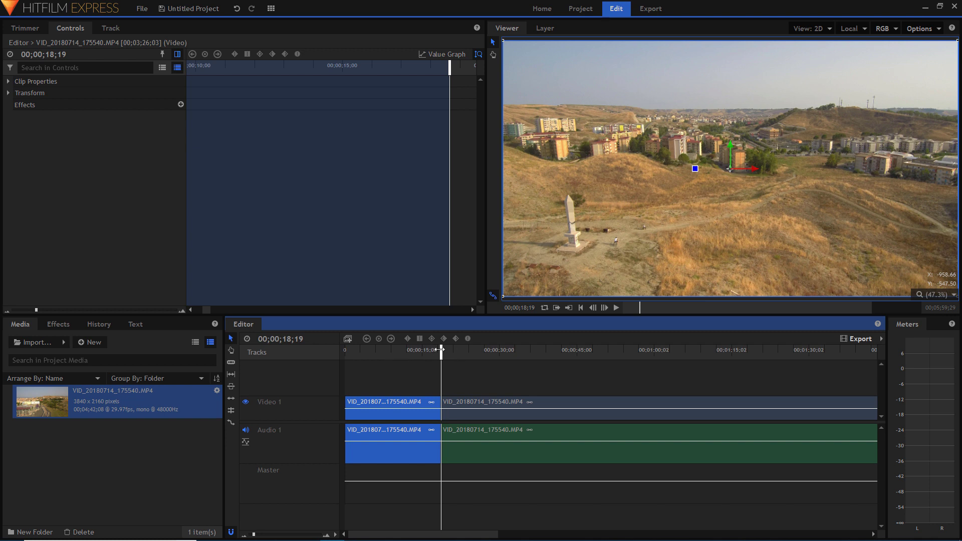
- Rewind and set the first drone clip piece's Scale to 100%
{"action": "left_click_drag", "start_coordinate": [440, 351], "coordinate": [345, 351]}
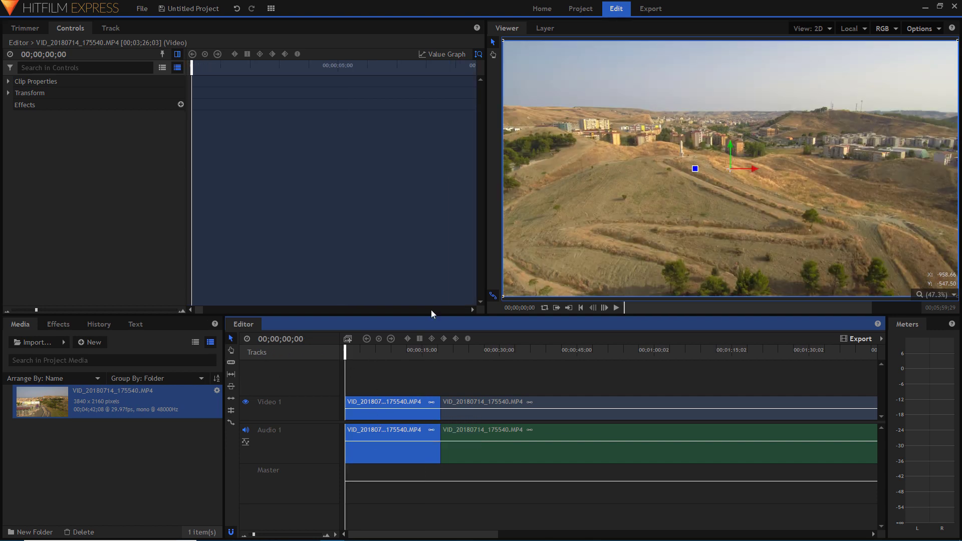
{"action": "left_click", "coordinate": [9, 92]}
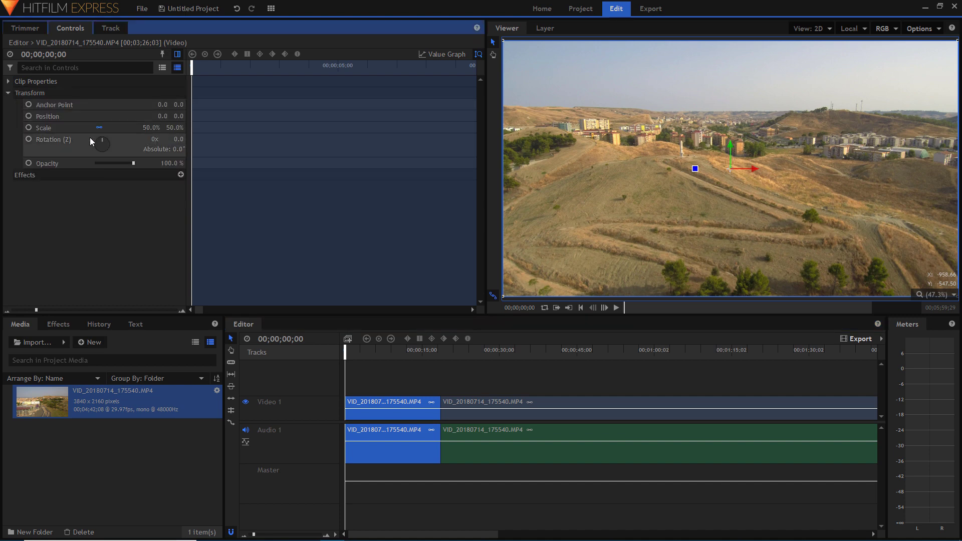
{"action": "left_click", "coordinate": [139, 128]}
{"action": "type", "text": "100"}
{"action": "key", "text": "Return"}
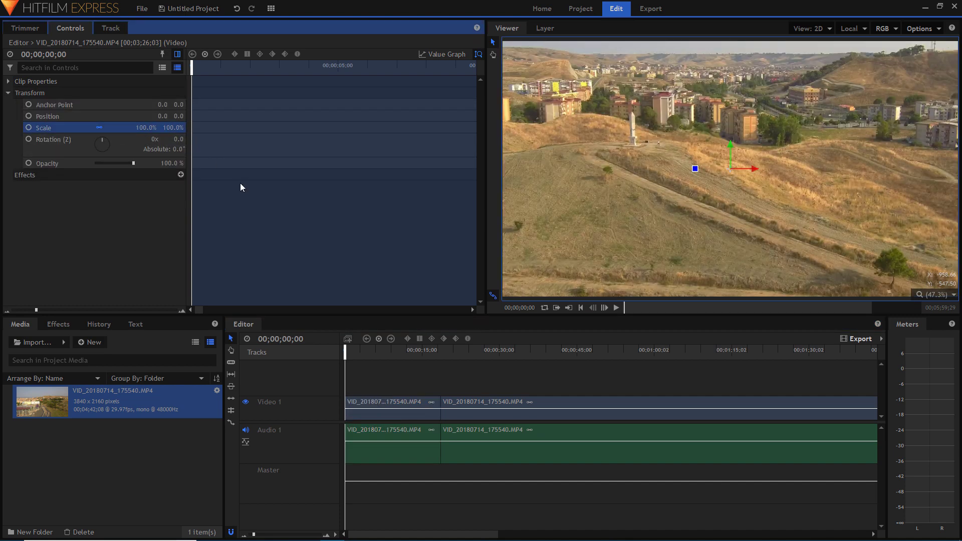
- Check the second piece's Scale, then rewind and reselect the first piece
{"action": "left_click", "coordinate": [484, 410]}
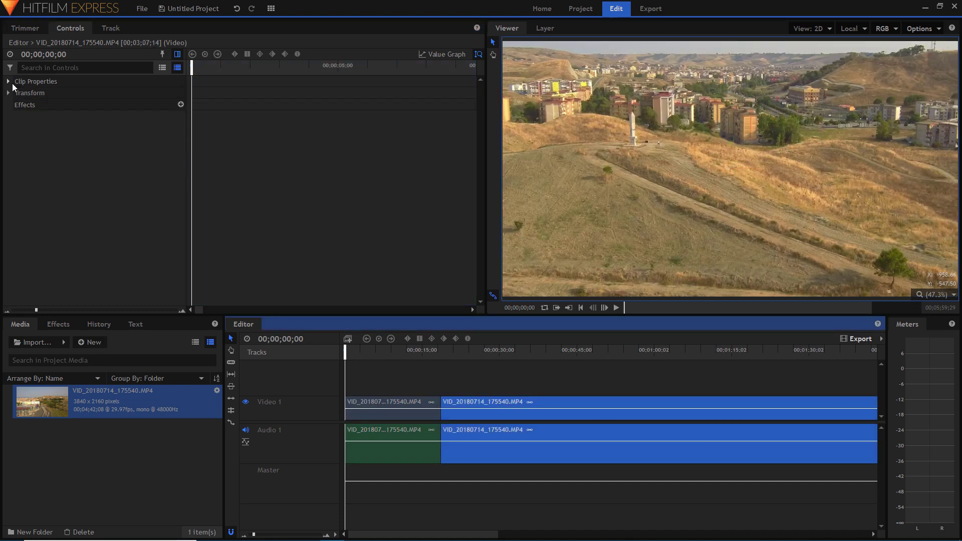
{"action": "left_click", "coordinate": [9, 91]}
{"action": "left_click", "coordinate": [151, 128]}
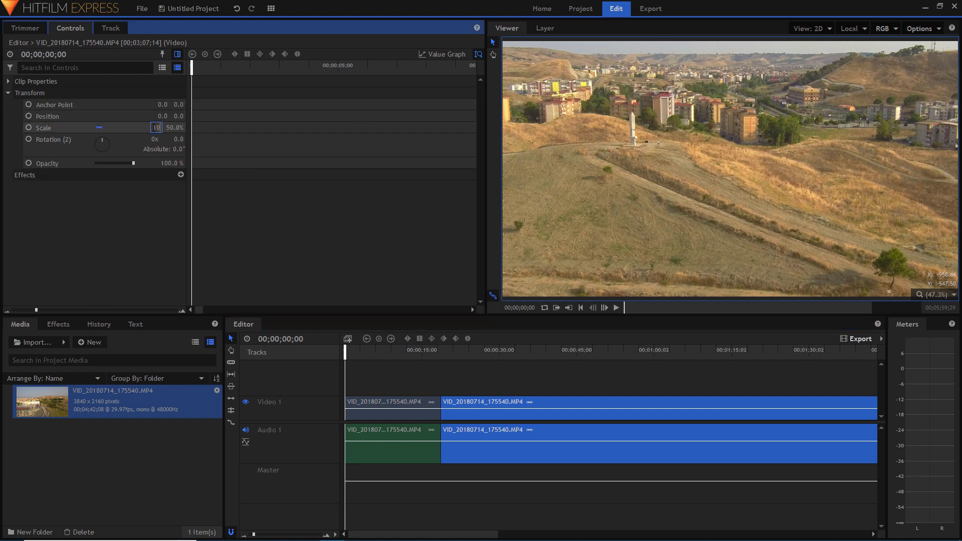
{"action": "left_click", "coordinate": [345, 353]}
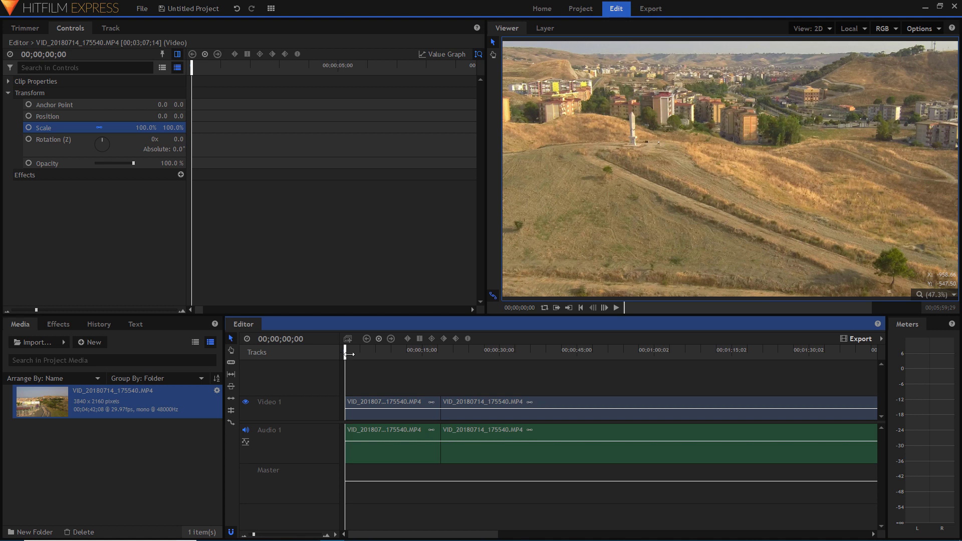
{"action": "left_click_drag", "start_coordinate": [348, 354], "coordinate": [330, 361]}
{"action": "left_click", "coordinate": [393, 416]}
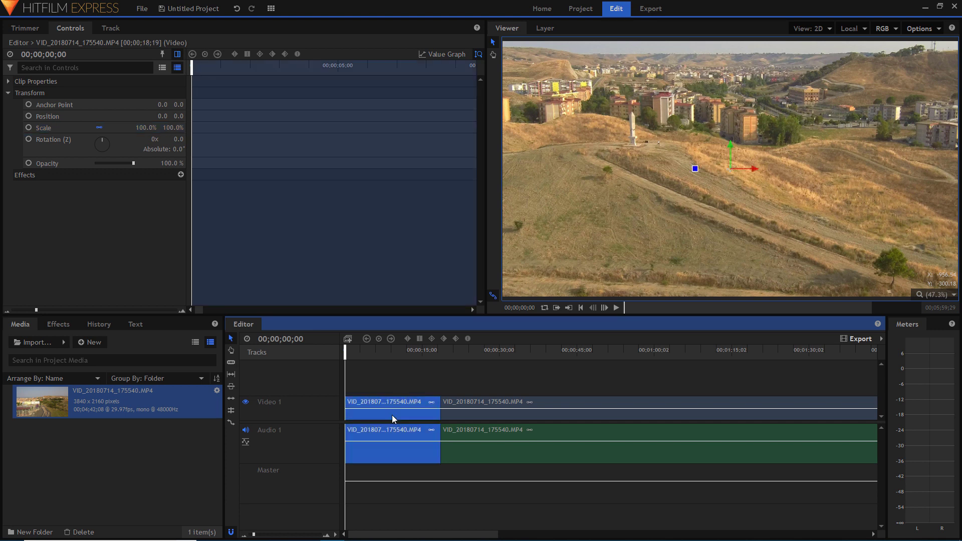
- Set the second drone clip piece's Scale to 50%
{"action": "left_click", "coordinate": [493, 400]}
{"action": "left_click", "coordinate": [146, 126]}
{"action": "type", "text": "50"}
{"action": "key", "text": "Return"}
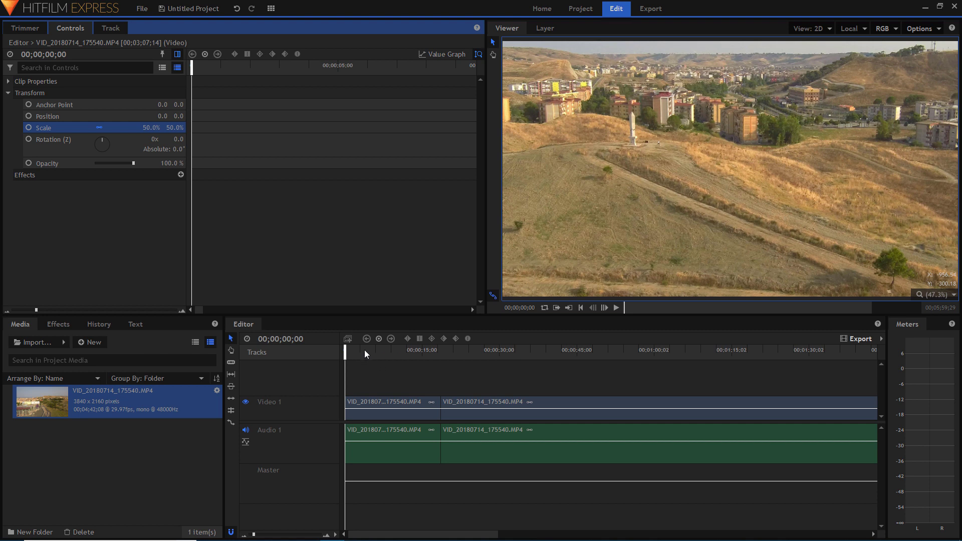
- Keyframe the first piece's Scale from 100% at 00;00;00;00 to 50% at 00;00;18;13
{"action": "left_click", "coordinate": [371, 417]}
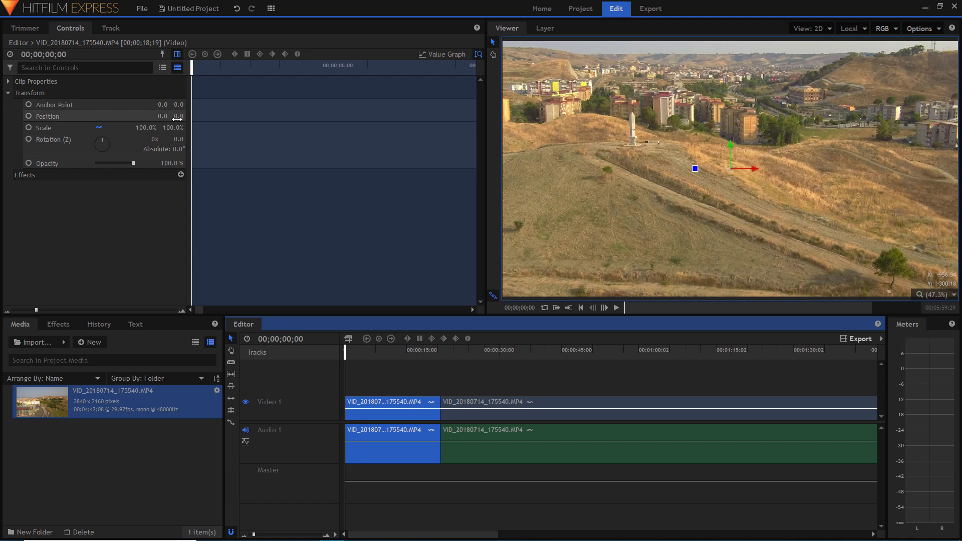
{"action": "left_click", "coordinate": [29, 127]}
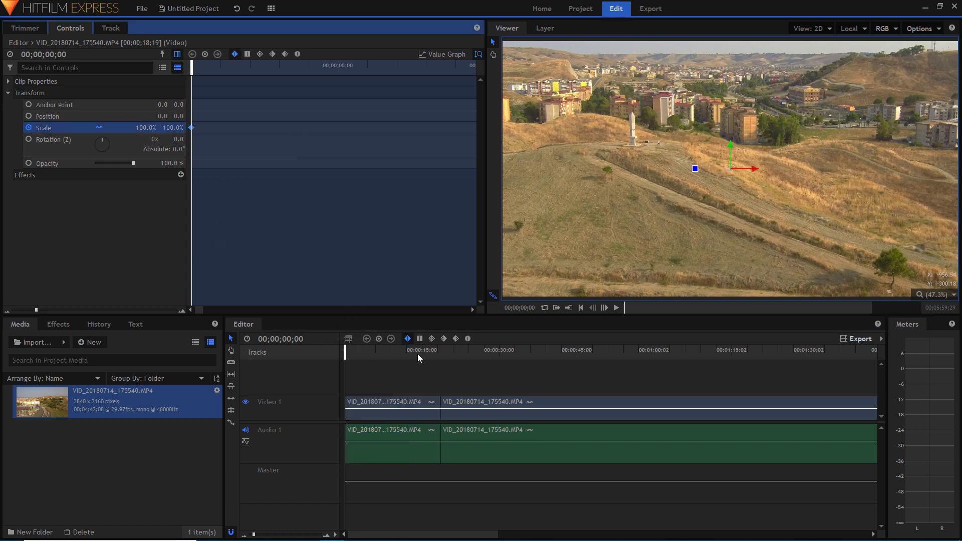
{"action": "left_click", "coordinate": [446, 352]}
{"action": "left_click_drag", "start_coordinate": [444, 347], "coordinate": [441, 347]}
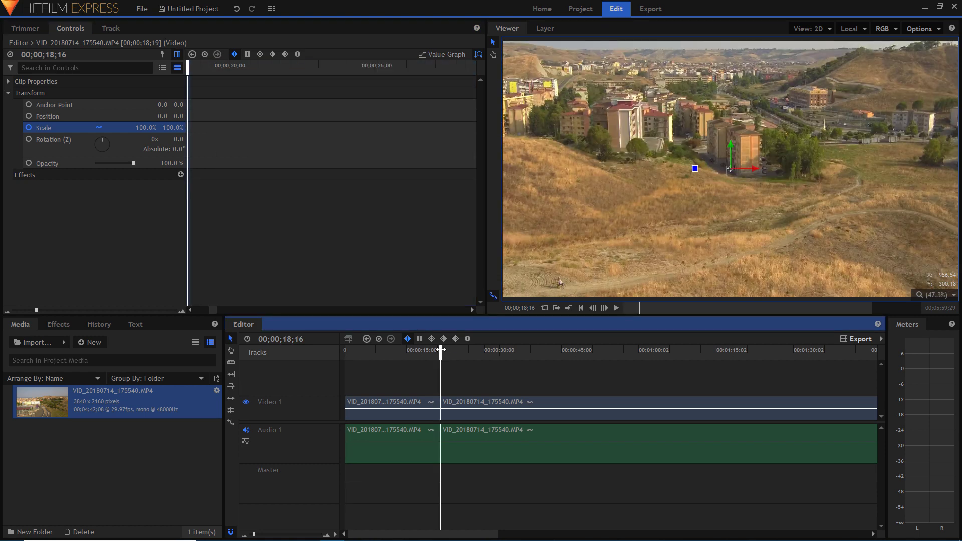
{"action": "left_click", "coordinate": [416, 403]}
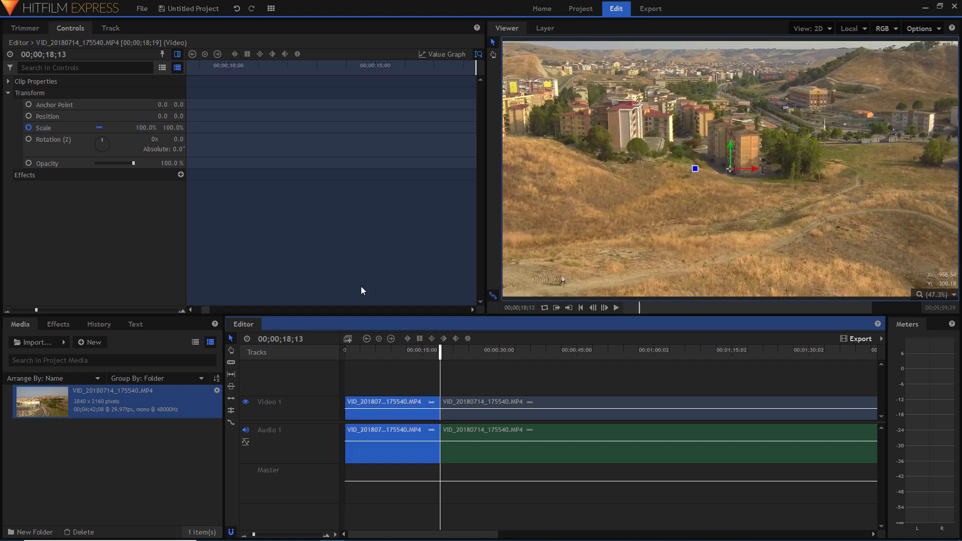
{"action": "left_click", "coordinate": [147, 128]}
{"action": "type", "text": "50"}
{"action": "key", "text": "Return"}
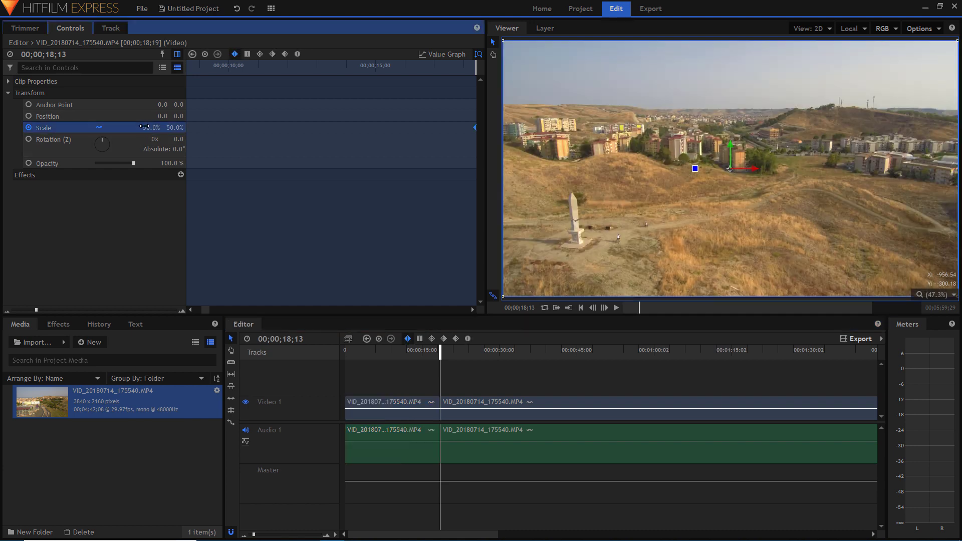
{"action": "mouse_move", "coordinate": [426, 358]}
{"action": "left_mouse_down"}
{"action": "mouse_move", "coordinate": [391, 354]}
{"action": "mouse_move", "coordinate": [403, 354]}
{"action": "left_mouse_up"}
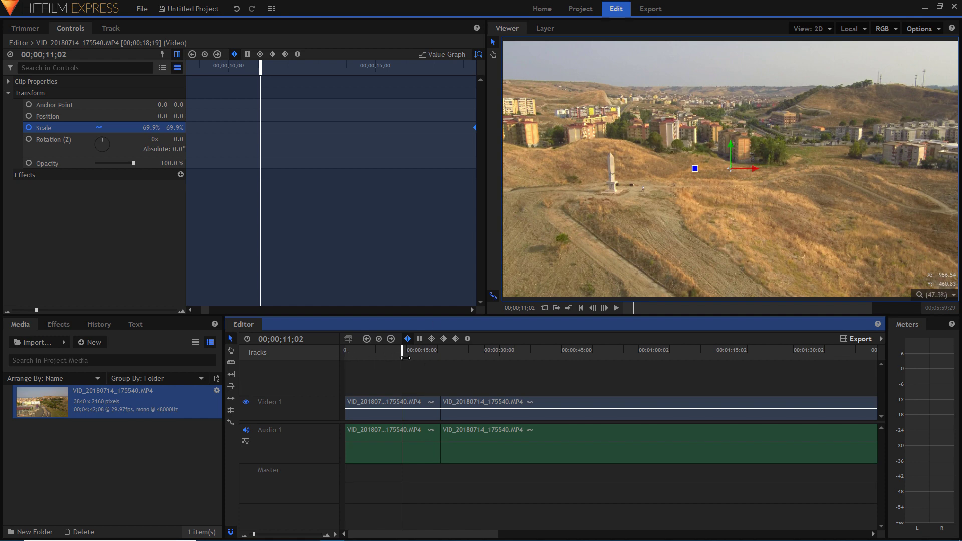
{"action": "key", "text": "ctrl+z"}
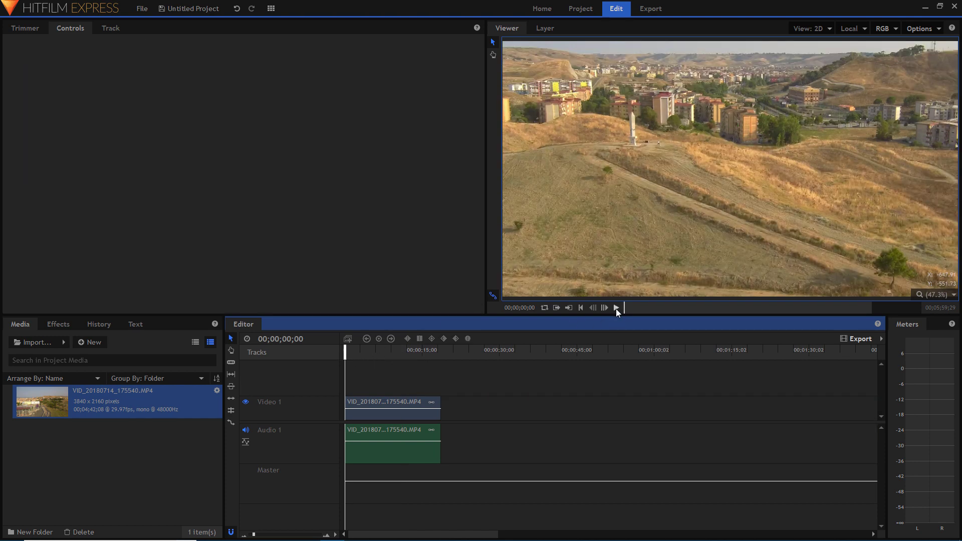
- Play back the drone clip's scale animation from the start, then reselect the clip
{"action": "left_click", "coordinate": [616, 308]}
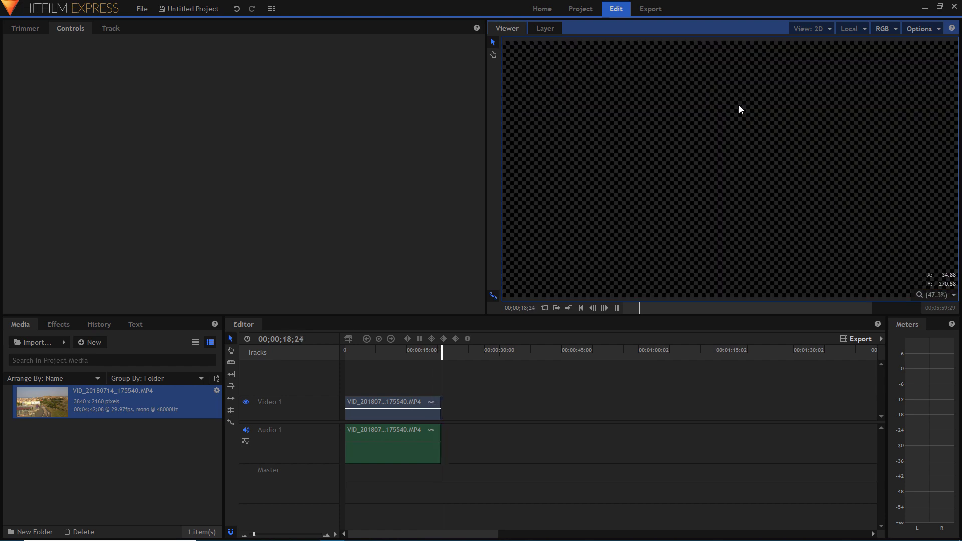
{"action": "left_click_drag", "start_coordinate": [421, 351], "coordinate": [362, 350]}
{"action": "left_click", "coordinate": [398, 419]}
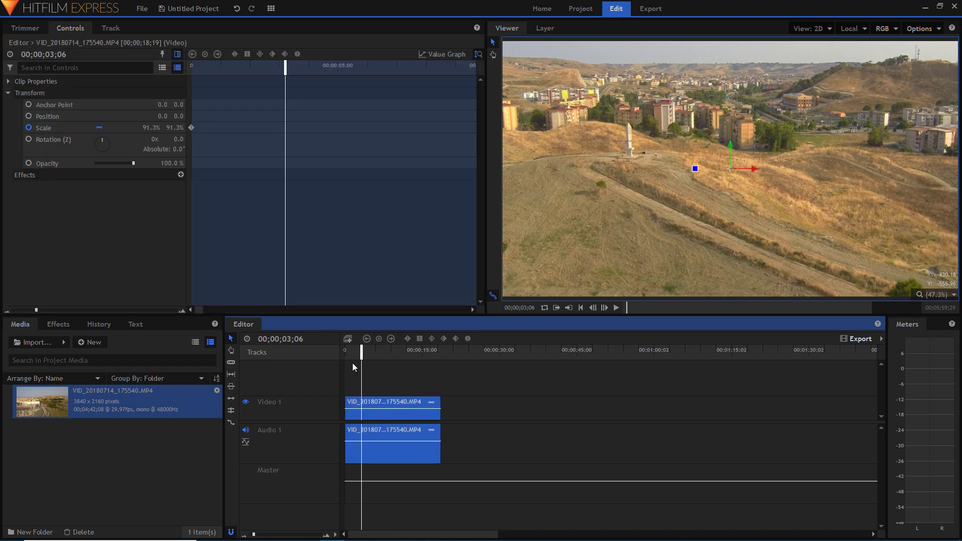
{"action": "left_click_drag", "start_coordinate": [360, 351], "coordinate": [302, 355]}
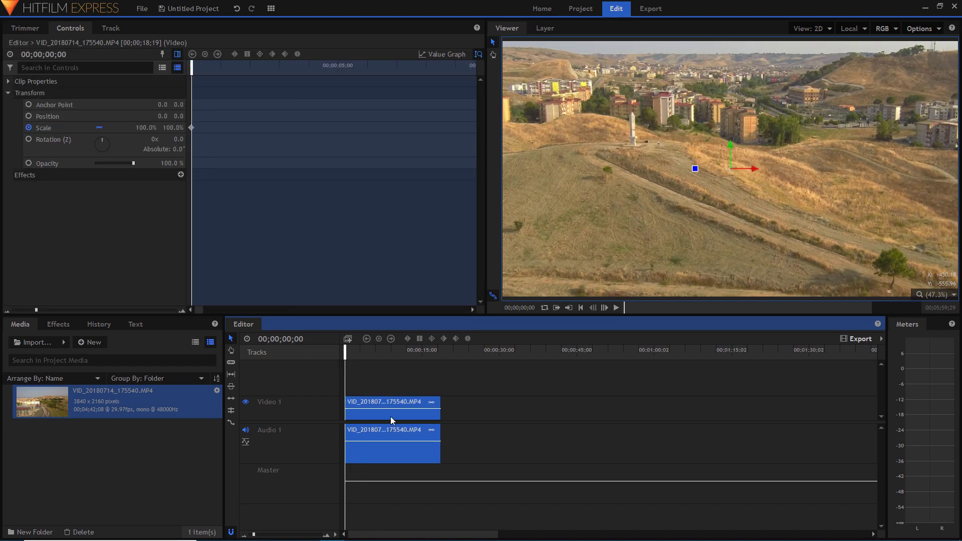
{"action": "left_click", "coordinate": [616, 307]}
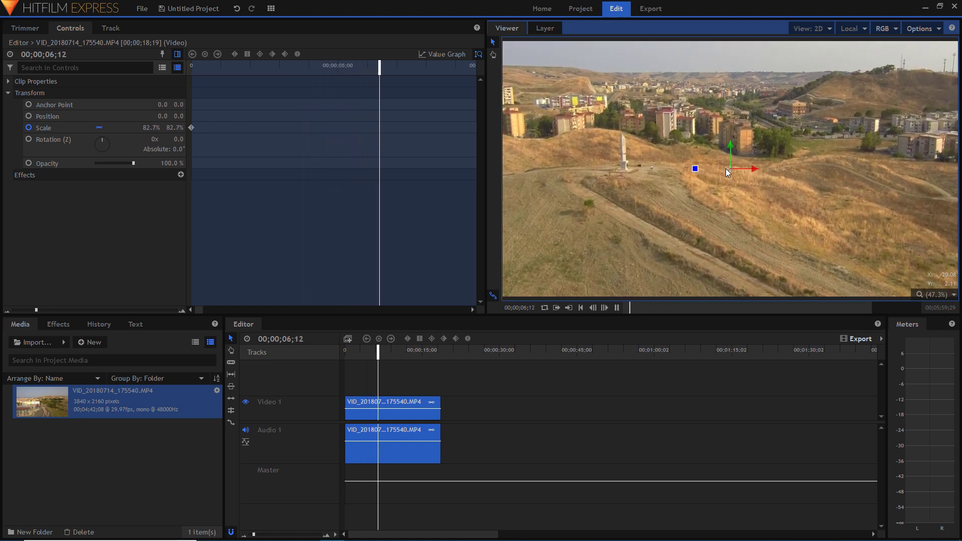
{"action": "left_click", "coordinate": [617, 308]}
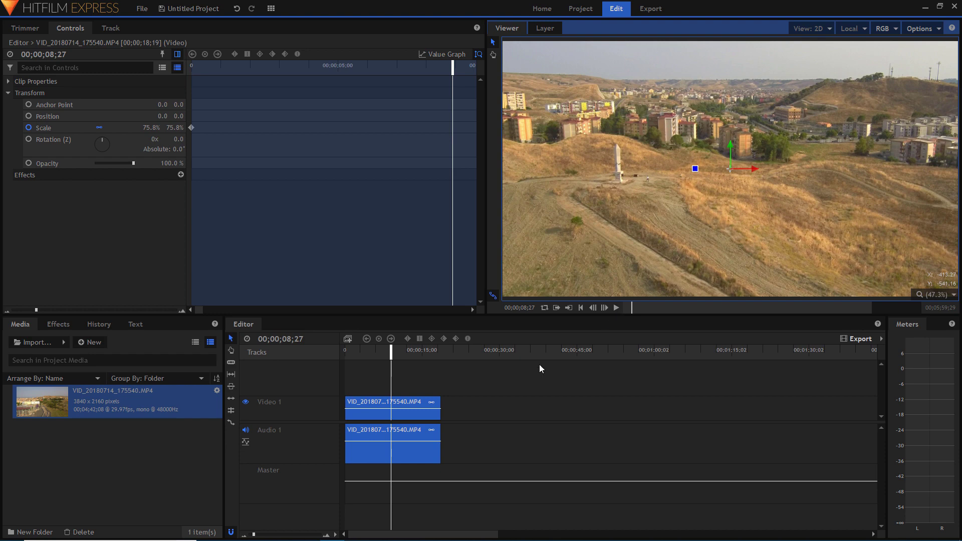
{"action": "left_click", "coordinate": [331, 356]}
{"action": "left_click_drag", "start_coordinate": [348, 355], "coordinate": [341, 356]}
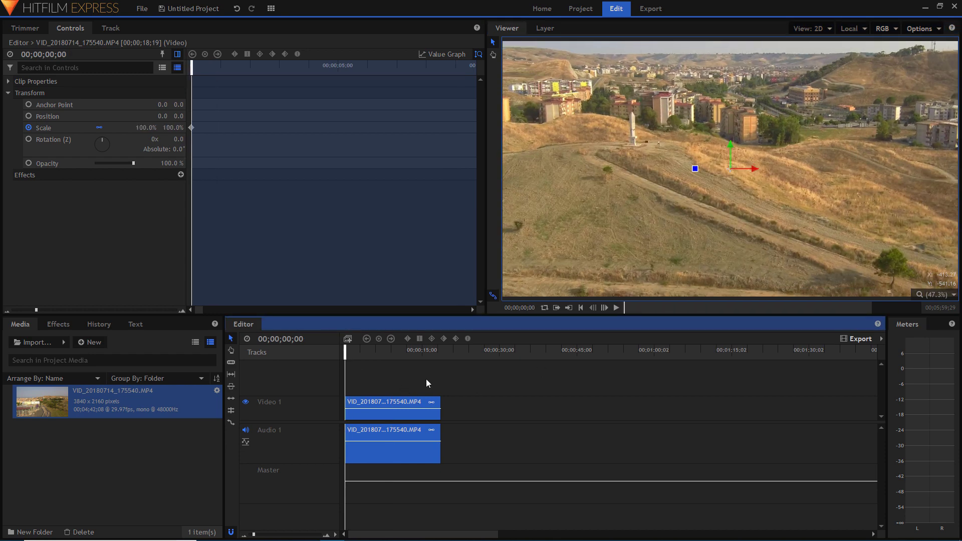
{"action": "left_click", "coordinate": [502, 417]}
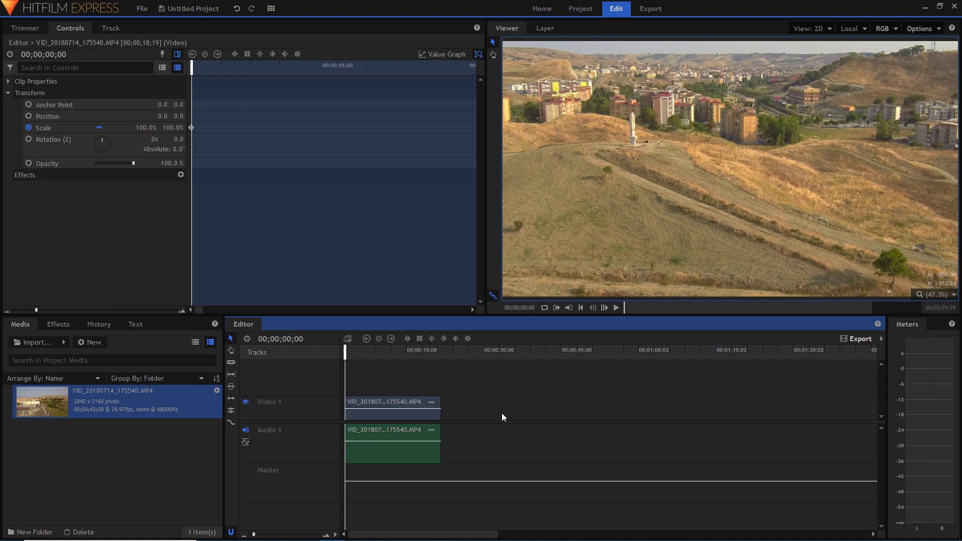
{"action": "left_click", "coordinate": [395, 419]}
- Set the drone clip's speed to 500%, making it 00;00;03;22 long, and play it back
{"action": "right_click", "coordinate": [394, 416]}
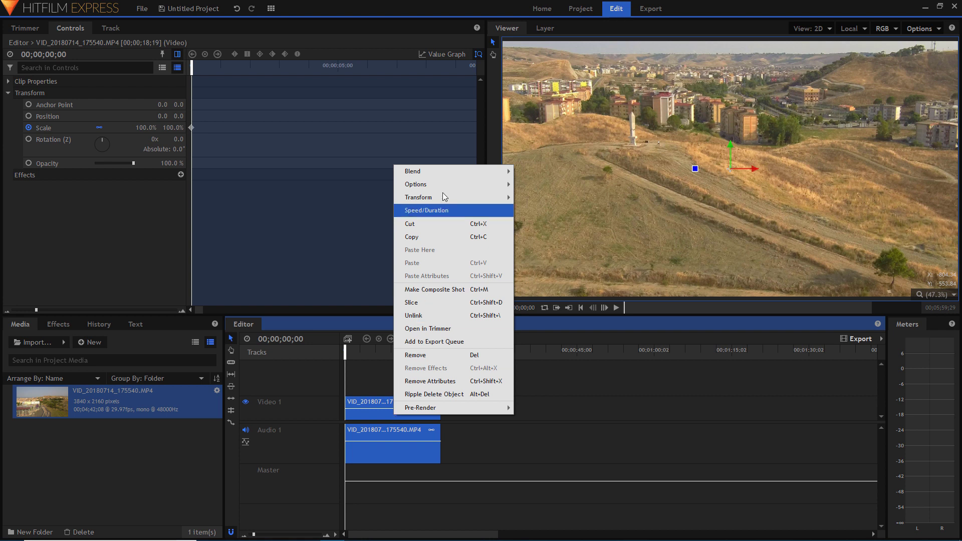
{"action": "left_click", "coordinate": [438, 209]}
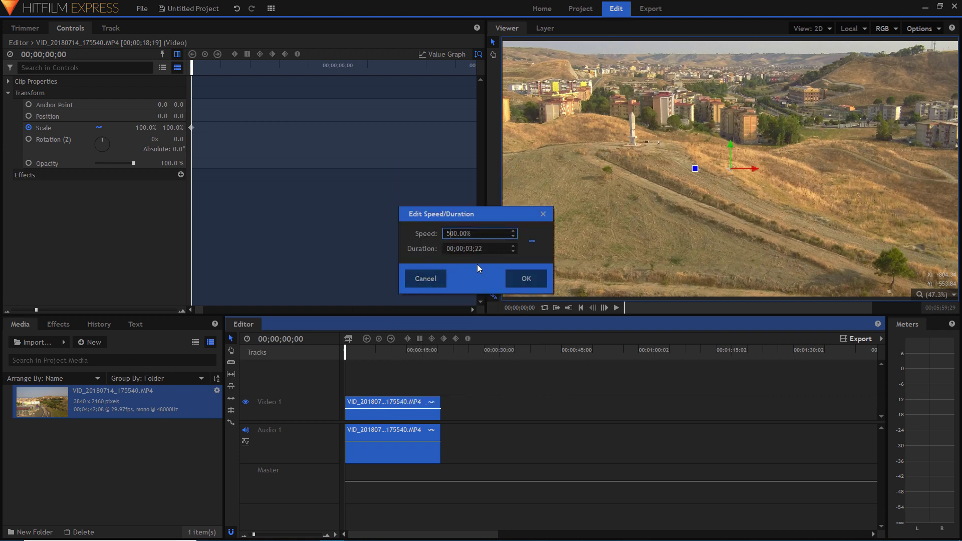
{"action": "left_click", "coordinate": [516, 281]}
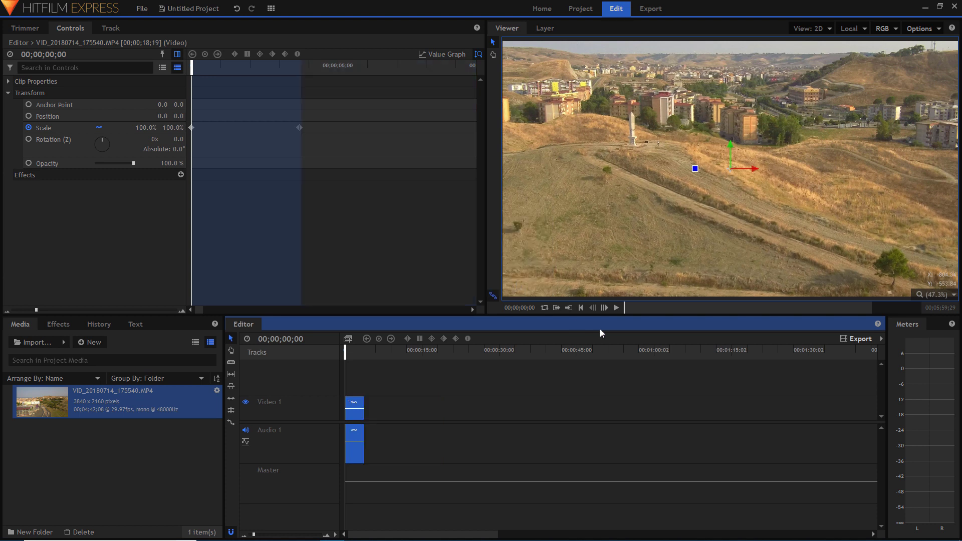
{"action": "left_click", "coordinate": [616, 306]}
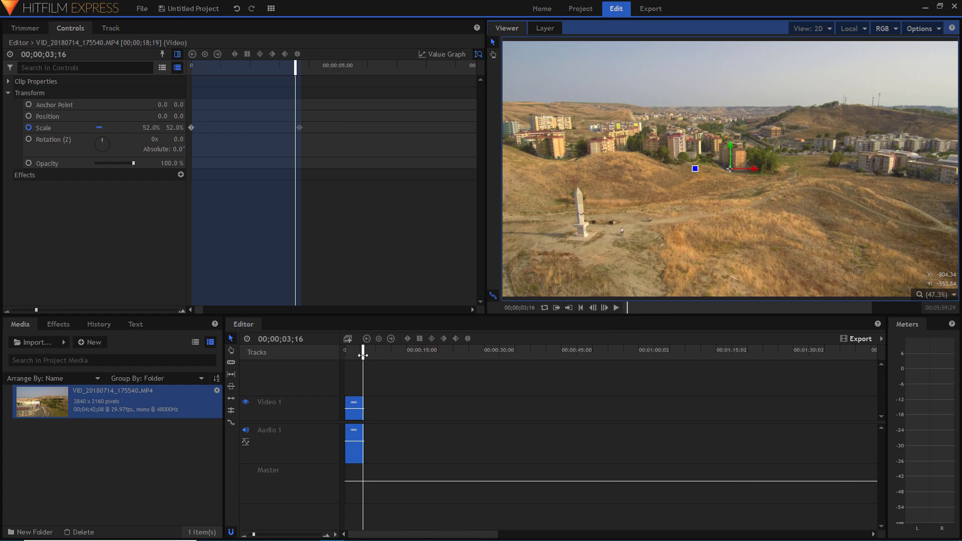
{"action": "left_click_drag", "start_coordinate": [406, 360], "coordinate": [430, 352]}
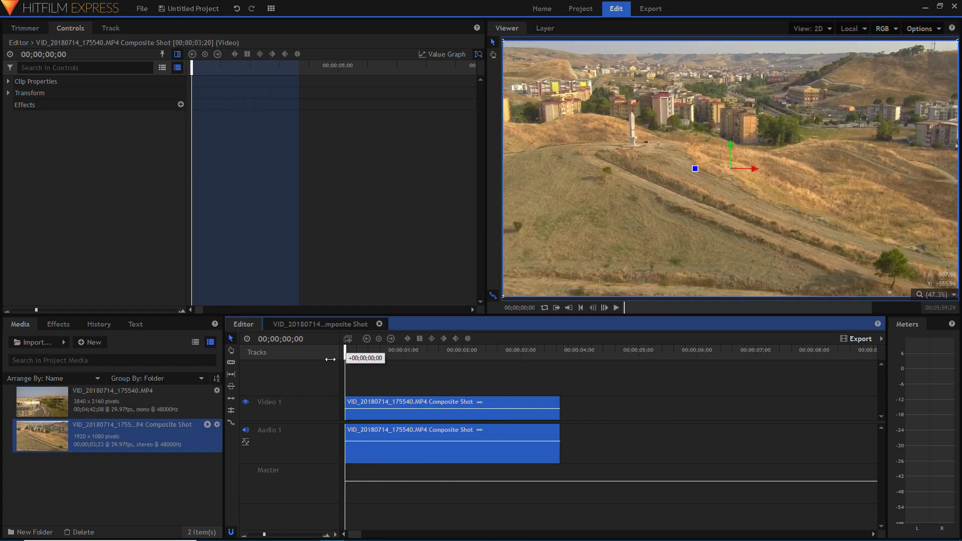
- Scrub through the composite shot to review it, then quit HitFilm Express
{"action": "left_click_drag", "start_coordinate": [330, 359], "coordinate": [518, 351]}
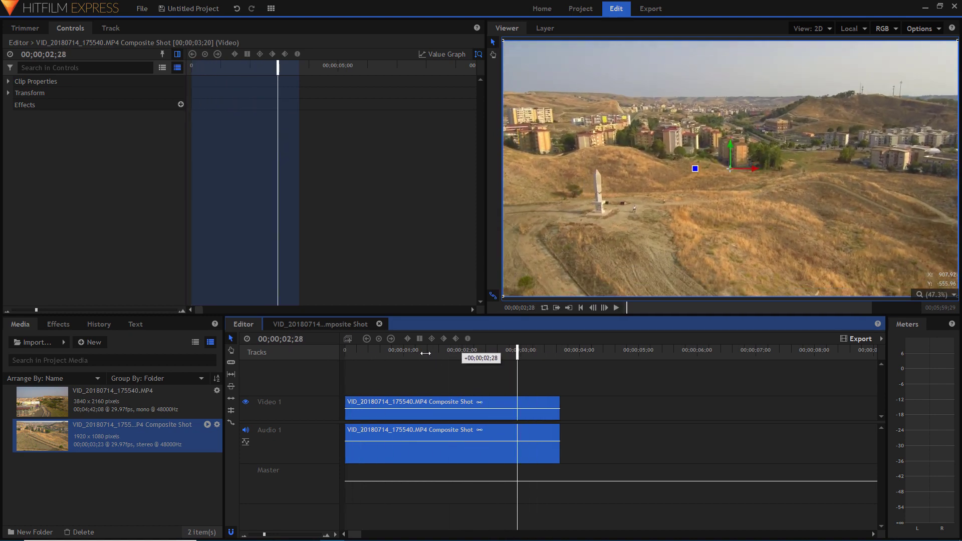
{"action": "mouse_move", "coordinate": [425, 353]}
{"action": "left_mouse_down"}
{"action": "mouse_move", "coordinate": [327, 362]}
{"action": "mouse_move", "coordinate": [350, 354]}
{"action": "mouse_move", "coordinate": [548, 354]}
{"action": "mouse_move", "coordinate": [343, 354]}
{"action": "mouse_move", "coordinate": [517, 342]}
{"action": "mouse_move", "coordinate": [386, 354]}
{"action": "mouse_move", "coordinate": [511, 354]}
{"action": "mouse_move", "coordinate": [295, 357]}
{"action": "mouse_move", "coordinate": [515, 353]}
{"action": "mouse_move", "coordinate": [272, 351]}
{"action": "left_mouse_up"}
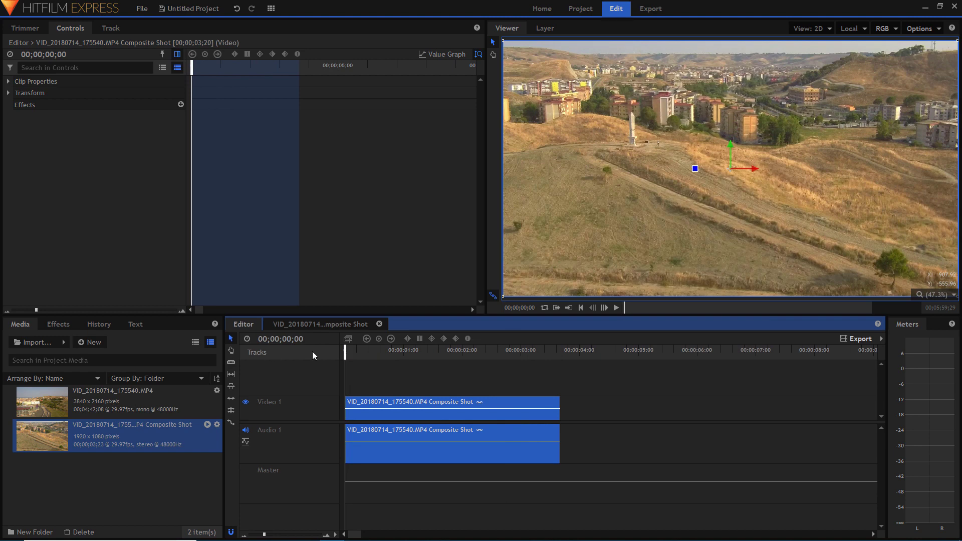
{"action": "mouse_move", "coordinate": [348, 352]}
{"action": "left_mouse_down"}
{"action": "mouse_move", "coordinate": [548, 354]}
{"action": "mouse_move", "coordinate": [344, 354]}
{"action": "left_mouse_up"}
{"action": "mouse_move", "coordinate": [352, 358]}
{"action": "left_mouse_down"}
{"action": "mouse_move", "coordinate": [569, 353]}
{"action": "mouse_move", "coordinate": [261, 364]}
{"action": "left_mouse_up"}
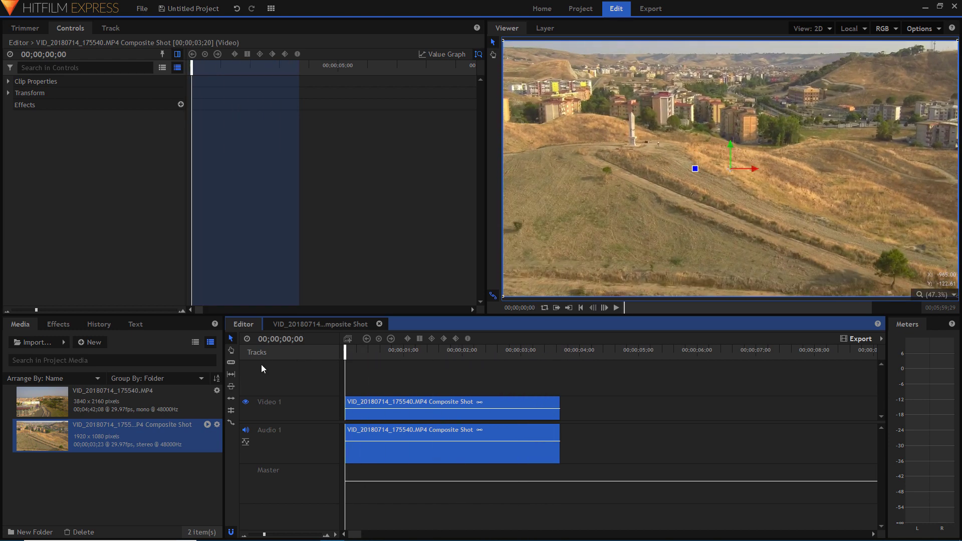
{"action": "left_click", "coordinate": [953, 7]}
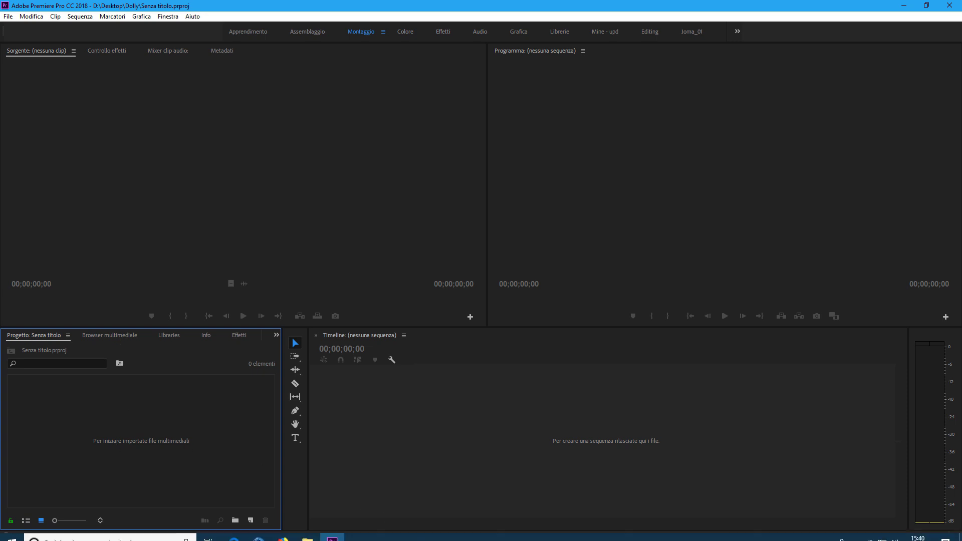
- Bring up the Dolly folder window from the File Explorer taskbar icon
{"action": "left_click", "coordinate": [308, 531]}
{"action": "left_click", "coordinate": [420, 479]}
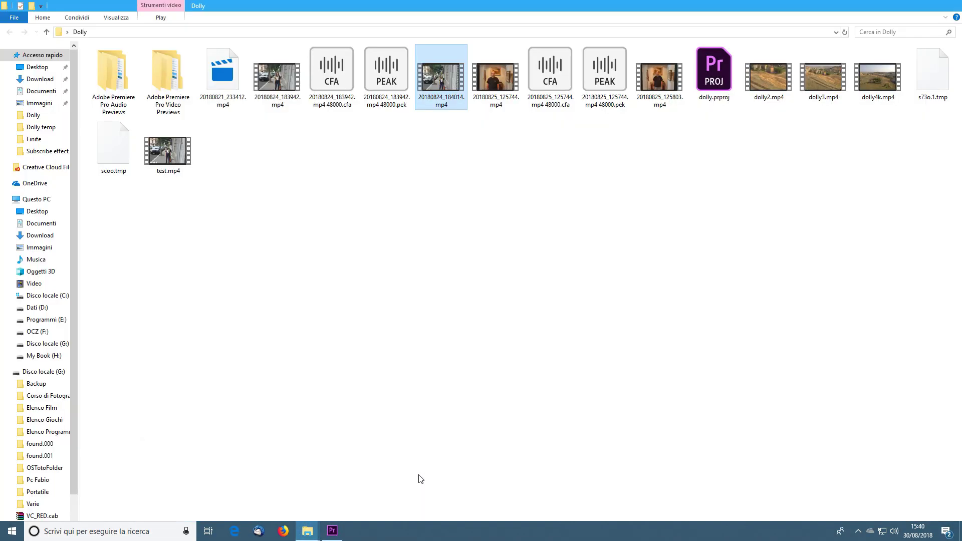
- Import 20180824_184014.mp4 and build a sequence from it, leaving sequence settings unchanged
{"action": "left_click_drag", "start_coordinate": [442, 75], "coordinate": [336, 537]}
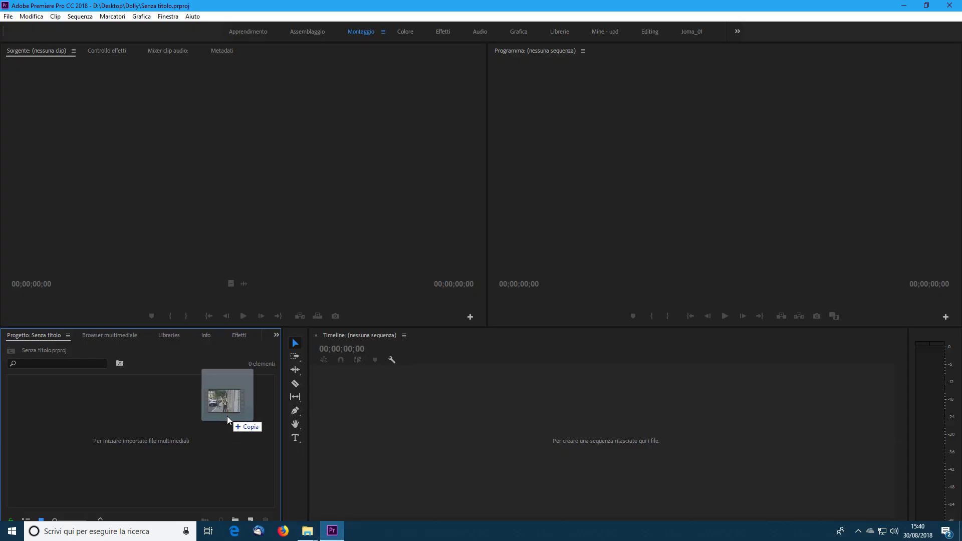
{"action": "left_click_drag", "start_coordinate": [336, 537], "coordinate": [223, 418]}
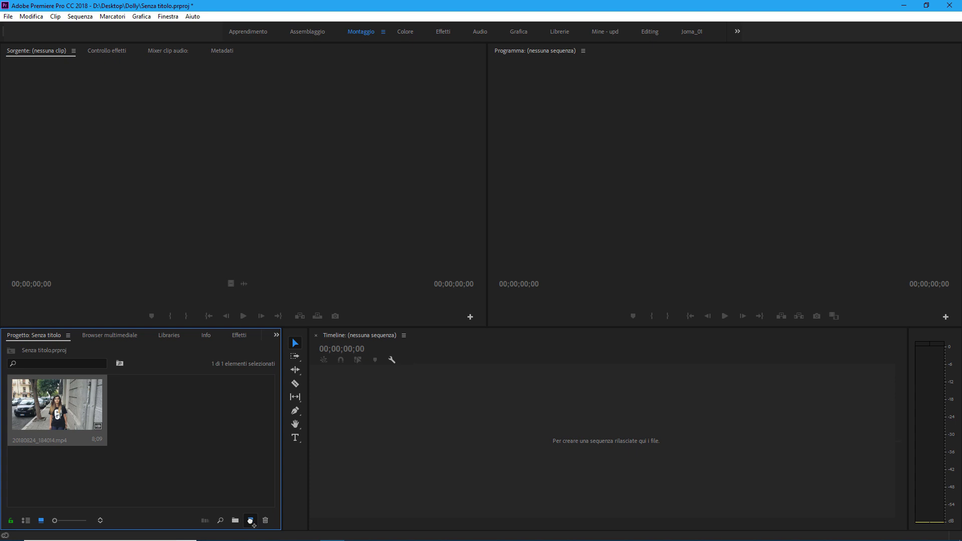
{"action": "left_click_drag", "start_coordinate": [253, 524], "coordinate": [251, 521]}
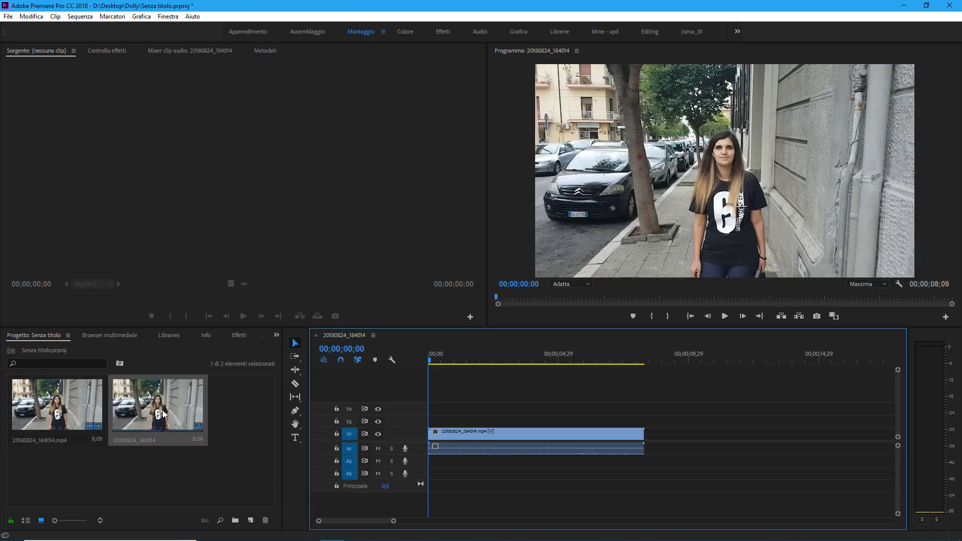
{"action": "right_click", "coordinate": [165, 433]}
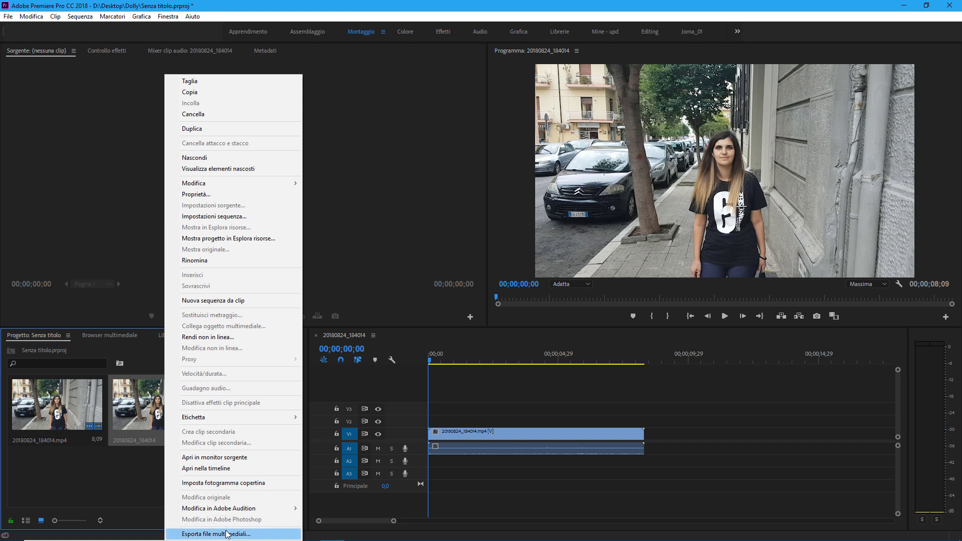
{"action": "left_click", "coordinate": [80, 16]}
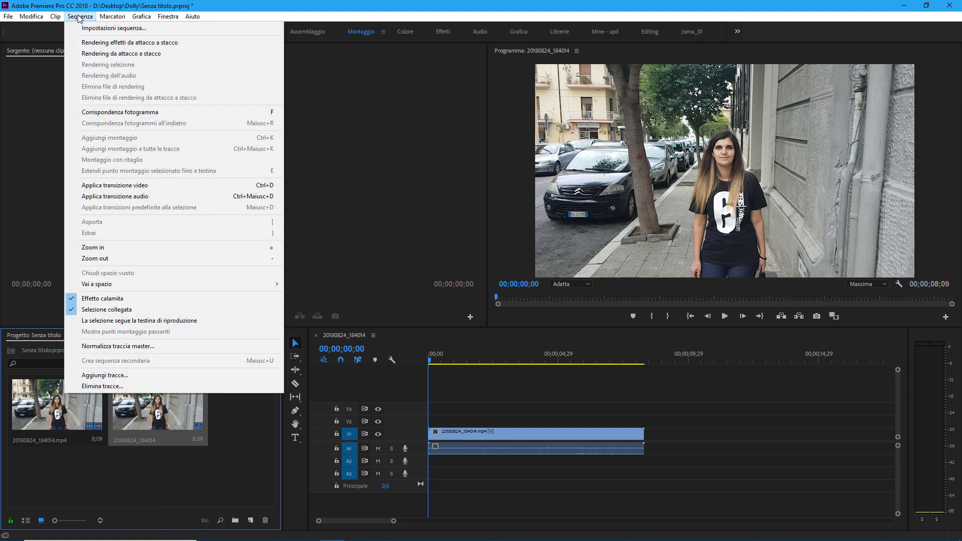
{"action": "left_click", "coordinate": [96, 27]}
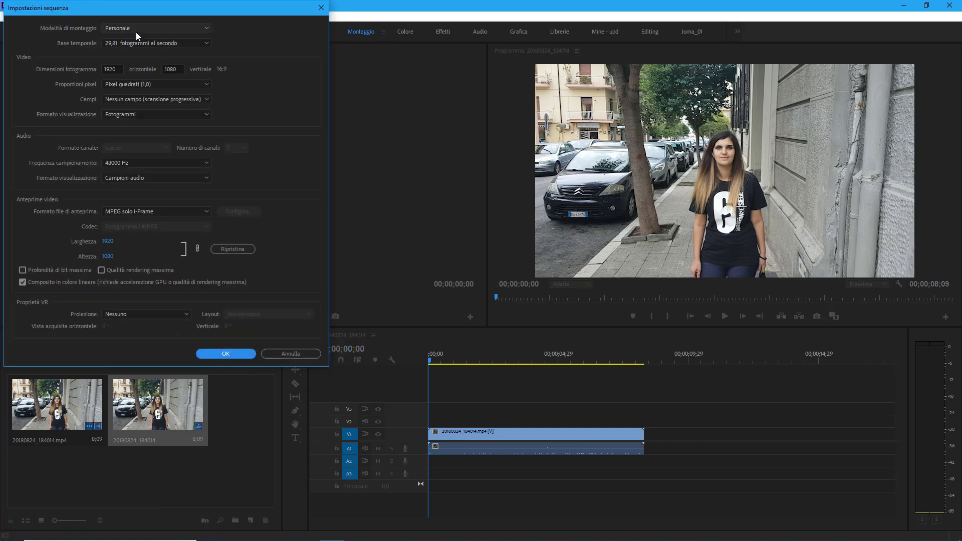
{"action": "left_click_drag", "start_coordinate": [148, 13], "coordinate": [184, 42]}
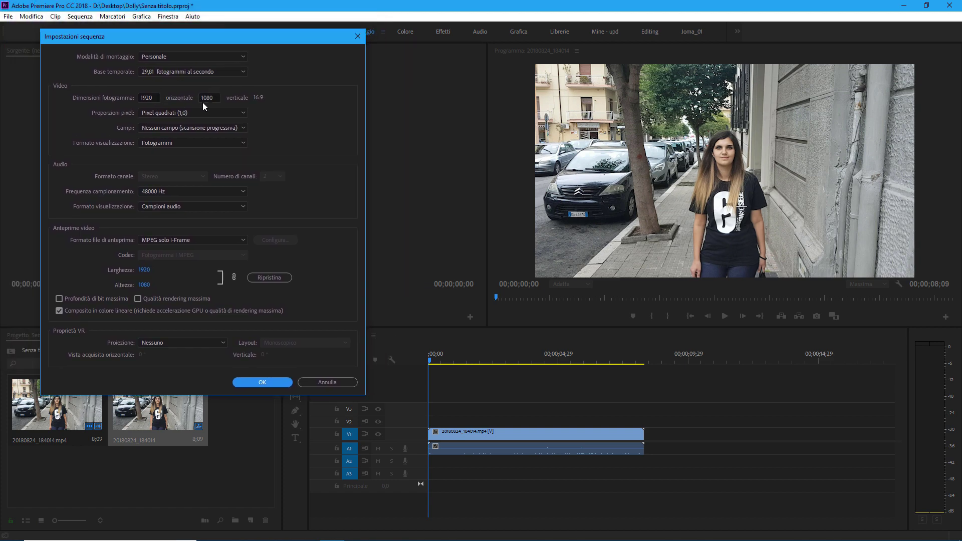
{"action": "left_click", "coordinate": [328, 385]}
- Razor-cut the smartphone clip at 00;00;00;25 and at 00;00;04;11
{"action": "left_click_drag", "start_coordinate": [430, 362], "coordinate": [437, 363]}
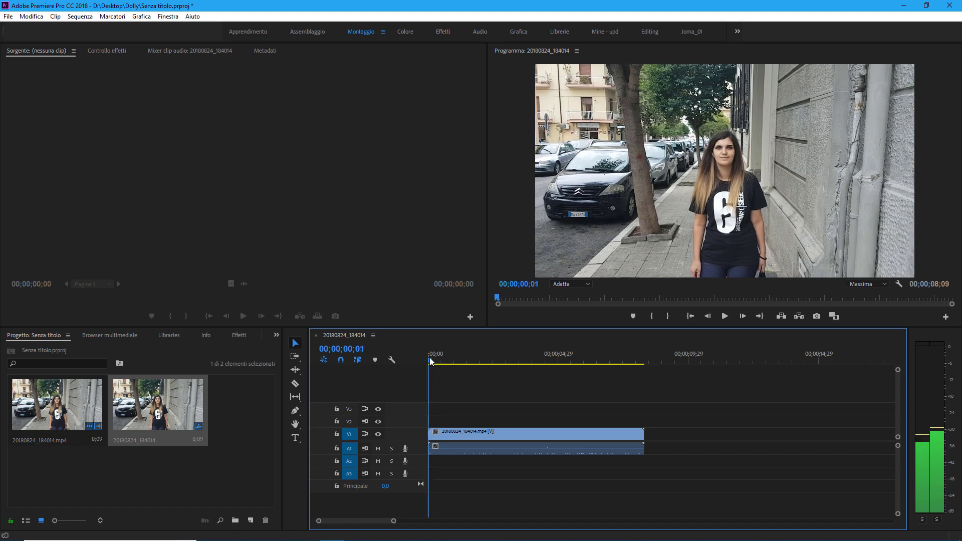
{"action": "left_click_drag", "start_coordinate": [437, 364], "coordinate": [451, 362]}
{"action": "key", "text": "c"}
{"action": "key", "text": "ctrl+k"}
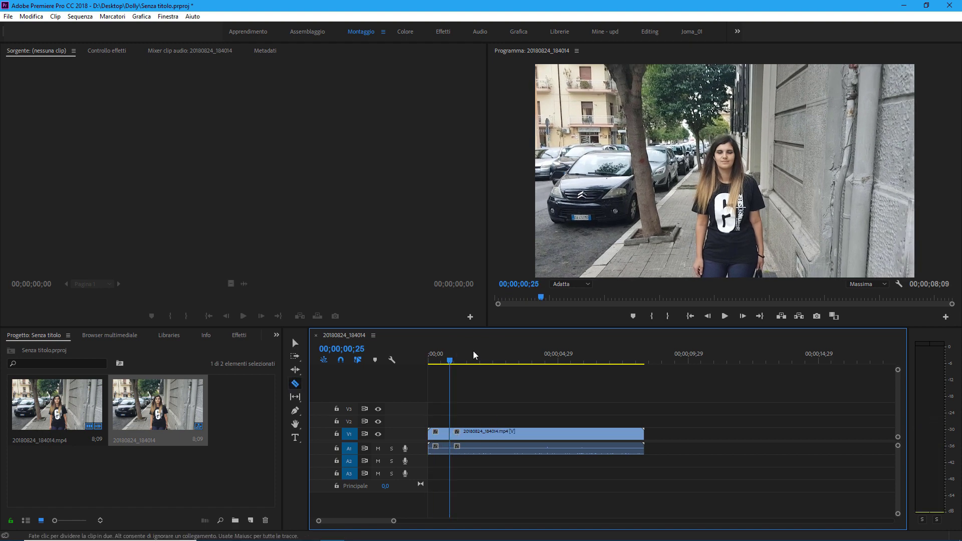
{"action": "left_click_drag", "start_coordinate": [451, 361], "coordinate": [543, 364]}
{"action": "left_click", "coordinate": [542, 434]}
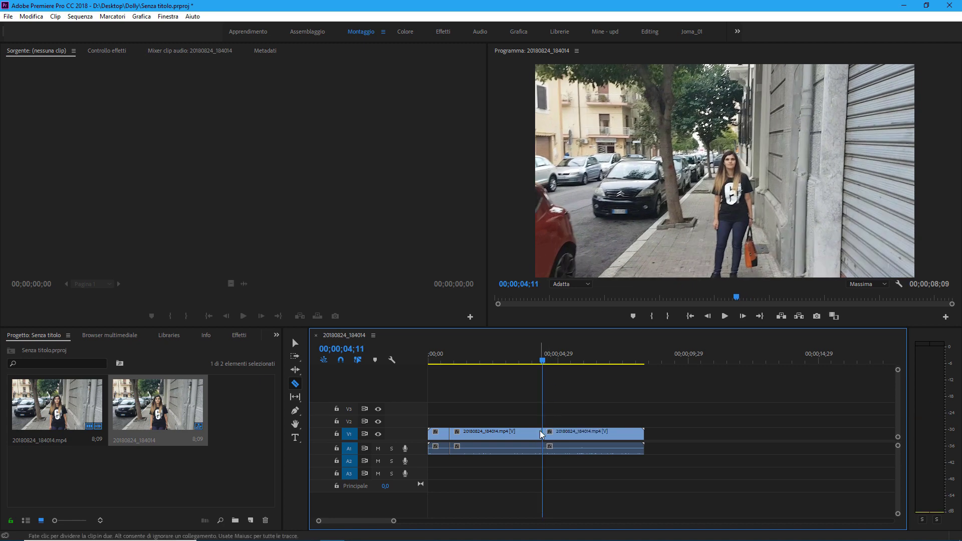
{"action": "key", "text": "v"}
- Delete both outer pieces and slide the middle piece to the sequence start at 00;00
{"action": "left_click", "coordinate": [443, 434]}
{"action": "key", "text": "Delete"}
{"action": "left_click", "coordinate": [549, 433]}
{"action": "key", "text": "Delete"}
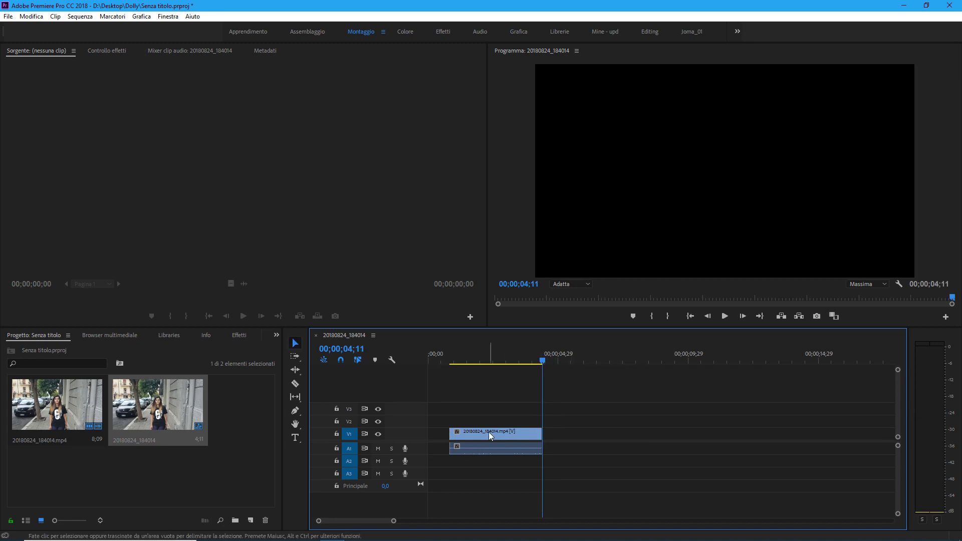
{"action": "left_click_drag", "start_coordinate": [482, 434], "coordinate": [451, 440]}
{"action": "left_click_drag", "start_coordinate": [444, 362], "coordinate": [406, 361]}
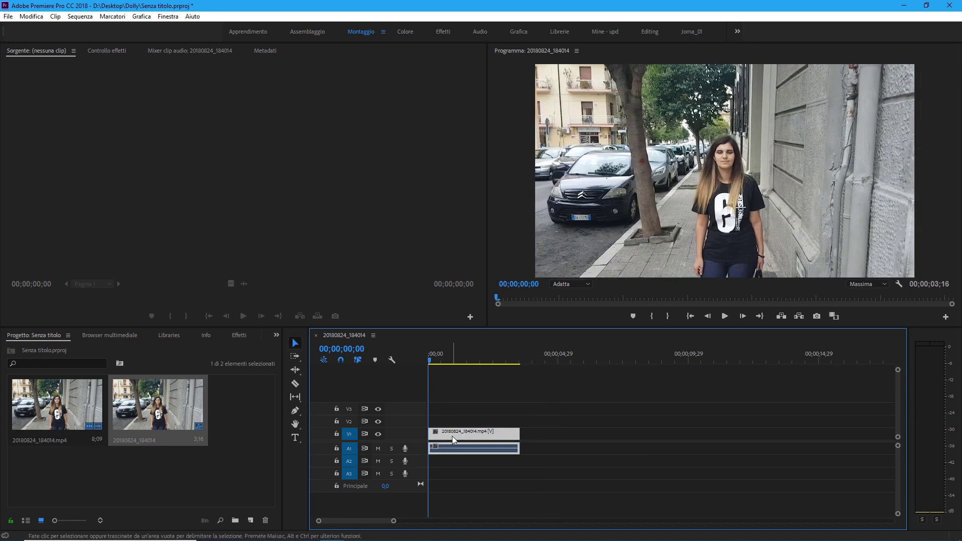
{"action": "left_click", "coordinate": [94, 50]}
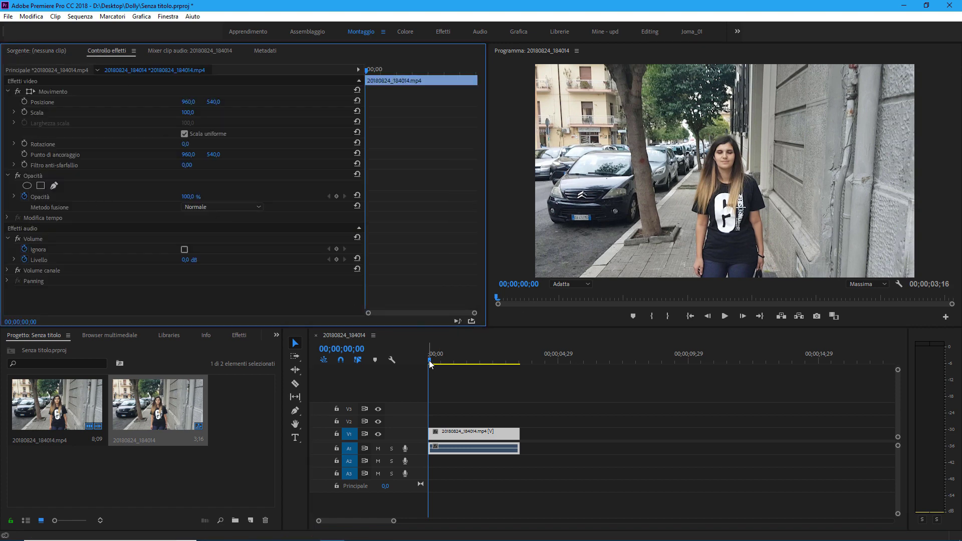
- Keyframe the street clip's Scale at 100% at its start and 200% at its end (~3;14)
{"action": "mouse_move", "coordinate": [431, 361]}
{"action": "left_mouse_down"}
{"action": "mouse_move", "coordinate": [467, 366]}
{"action": "mouse_move", "coordinate": [402, 367]}
{"action": "left_mouse_up"}
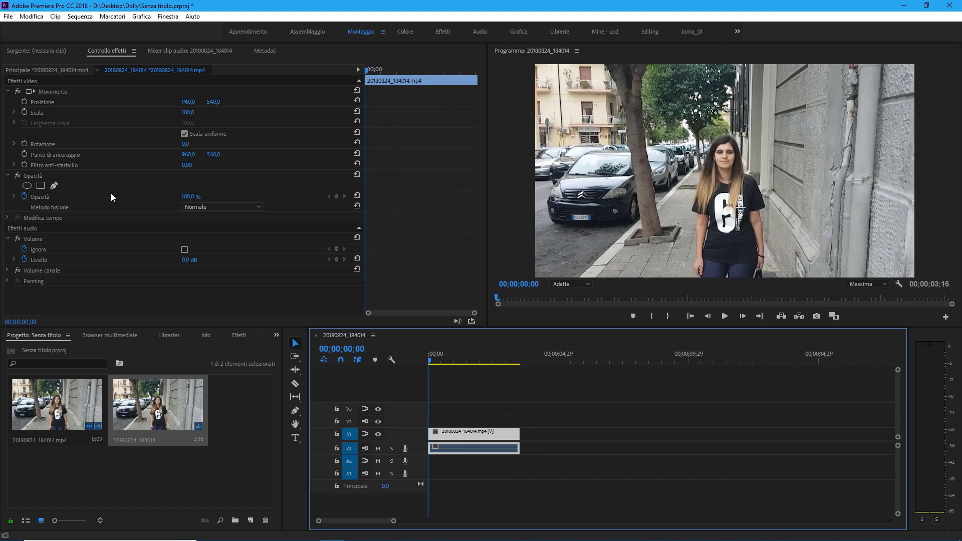
{"action": "left_click", "coordinate": [25, 111]}
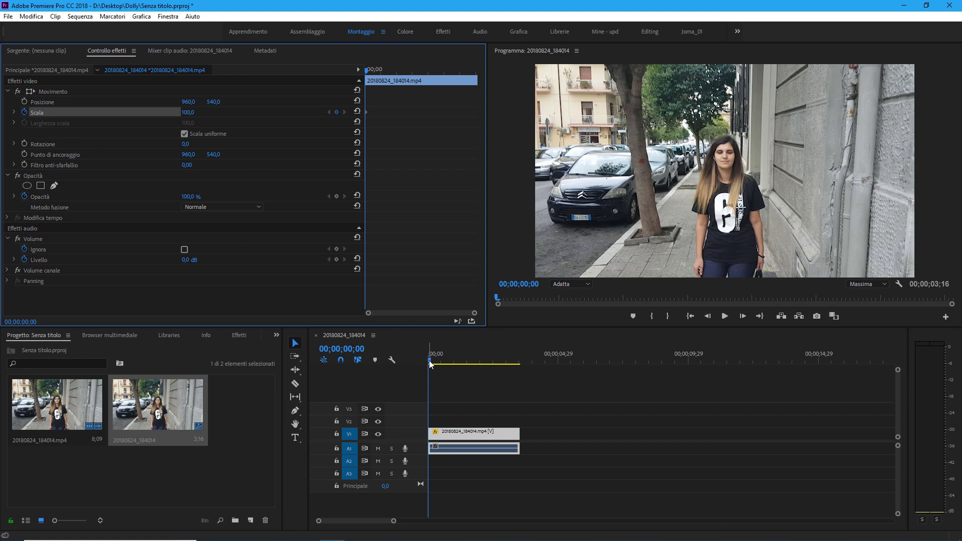
{"action": "left_click_drag", "start_coordinate": [430, 365], "coordinate": [519, 365]}
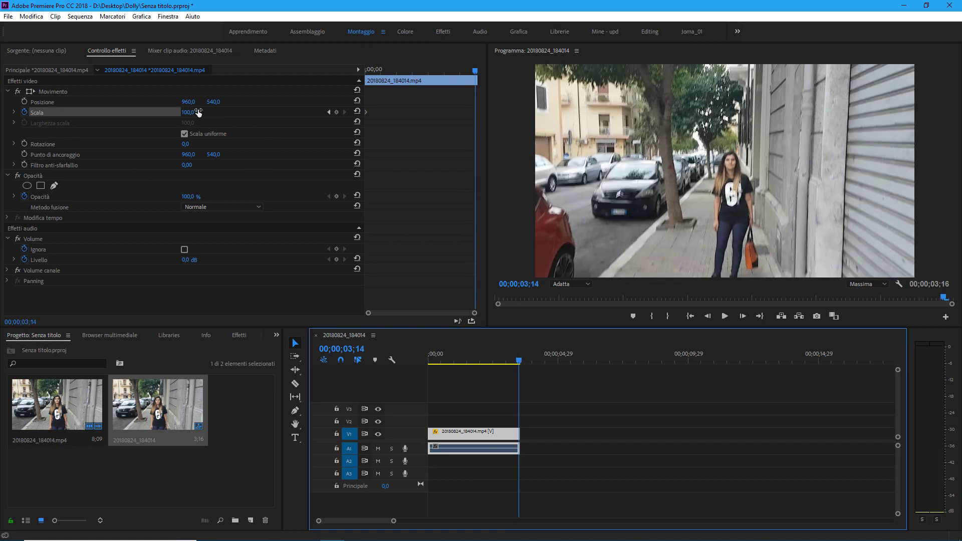
{"action": "left_click", "coordinate": [195, 112]}
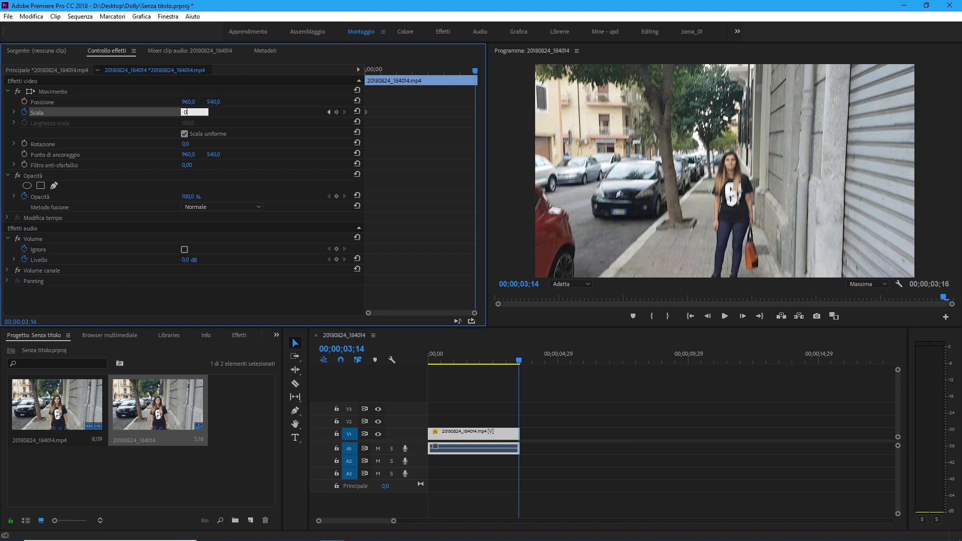
{"action": "type", "text": "200"}
{"action": "key", "text": "Return"}
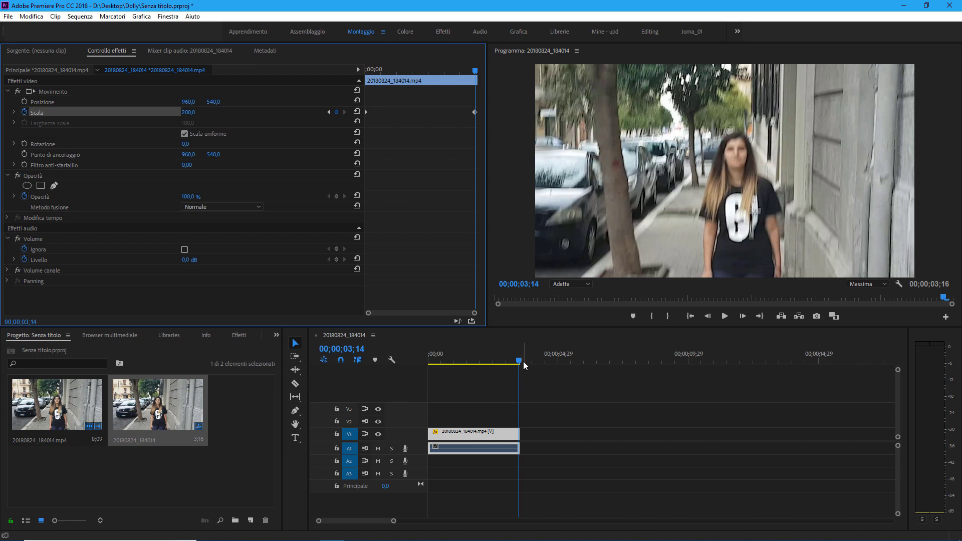
{"action": "left_click_drag", "start_coordinate": [524, 364], "coordinate": [425, 362]}
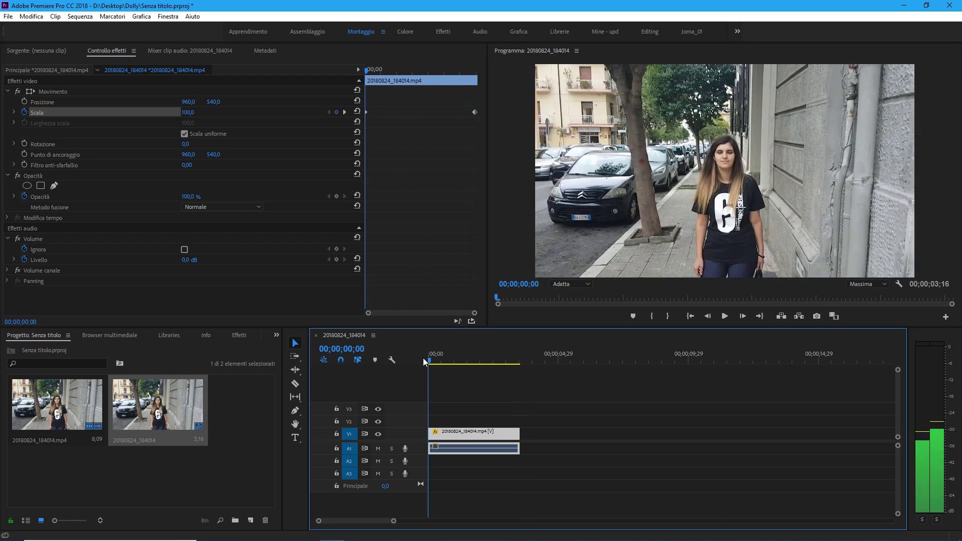
- Play back the sequence to preview the 100–200% zoom-in
{"action": "left_click", "coordinate": [725, 317]}
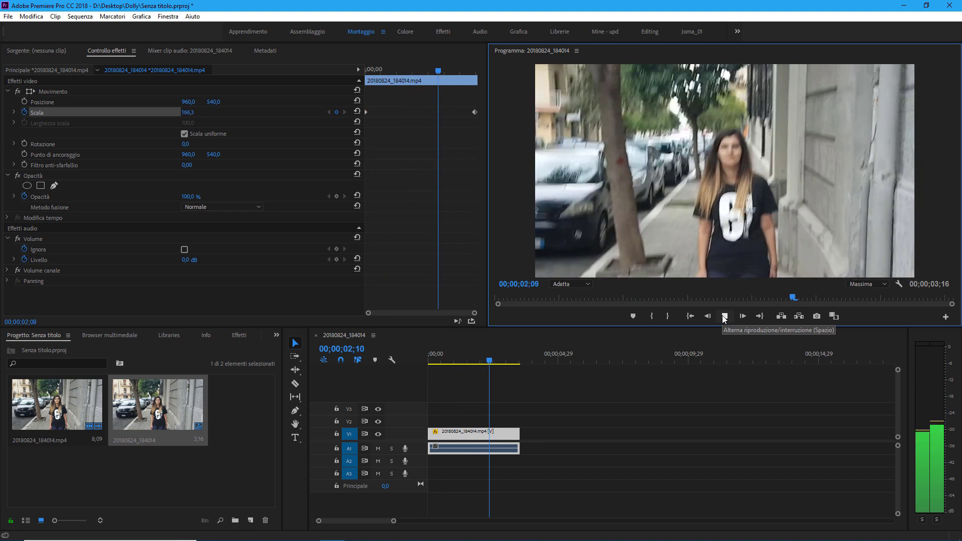
{"action": "left_click", "coordinate": [724, 316]}
{"action": "left_click", "coordinate": [499, 362]}
{"action": "key", "text": "space"}
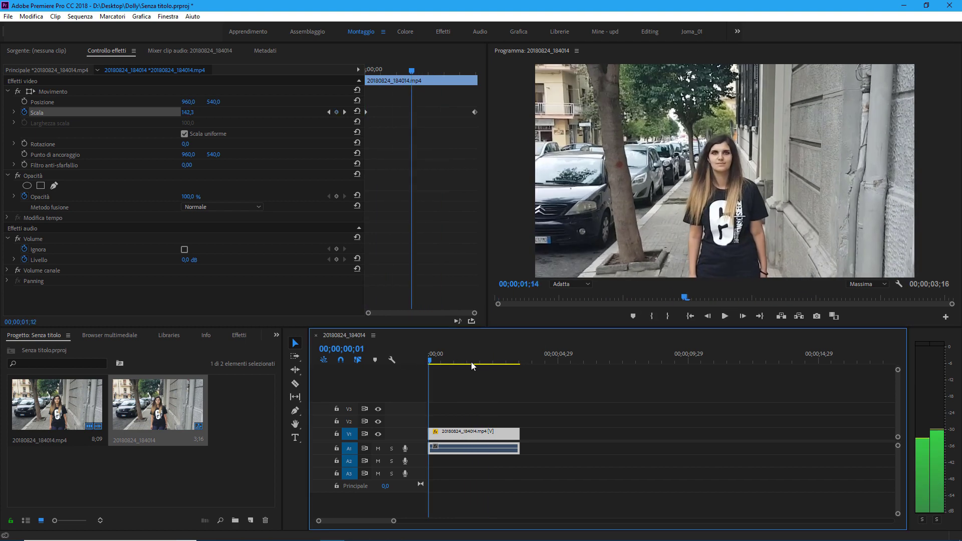
{"action": "key", "text": "Home"}
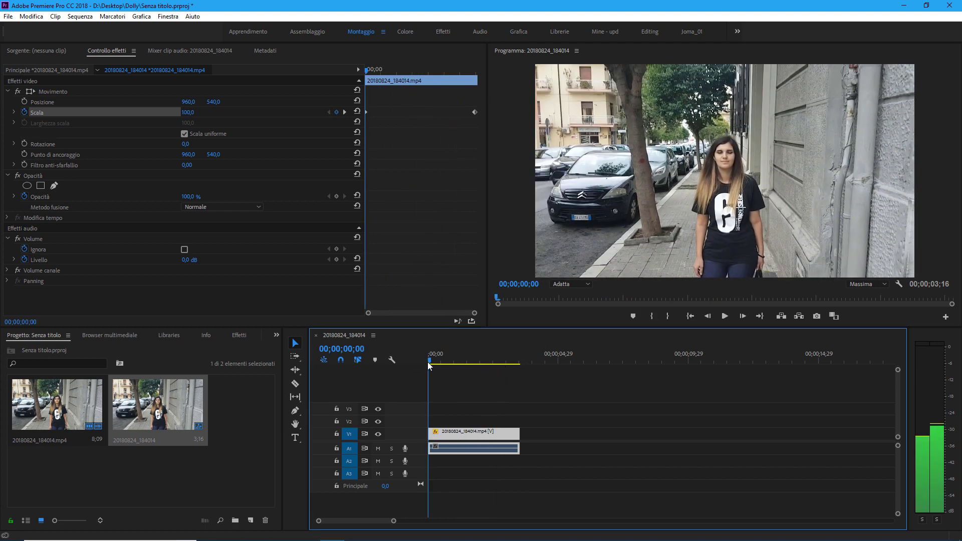
- Scrub through the zoom once more, then delete the street clip from the timeline
{"action": "left_click_drag", "start_coordinate": [430, 366], "coordinate": [471, 369]}
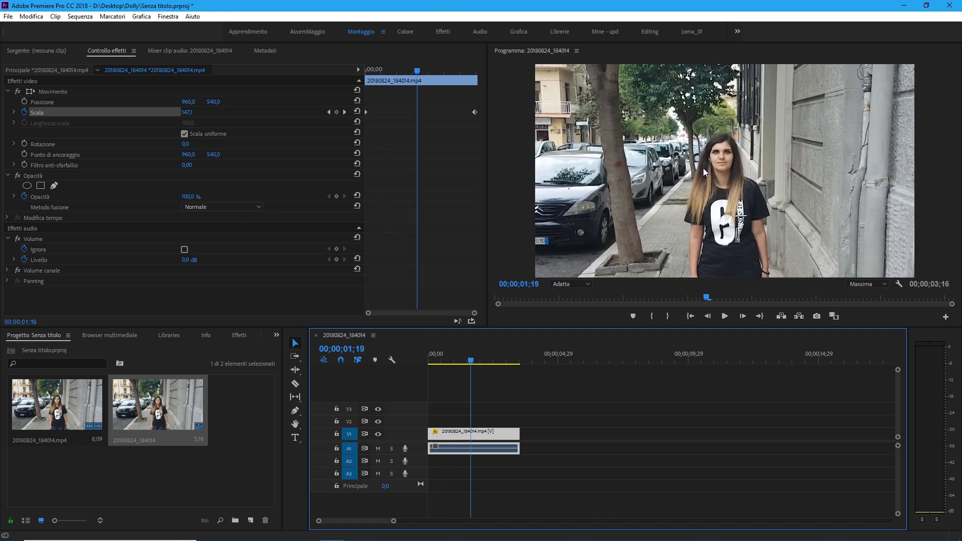
{"action": "key", "text": "space"}
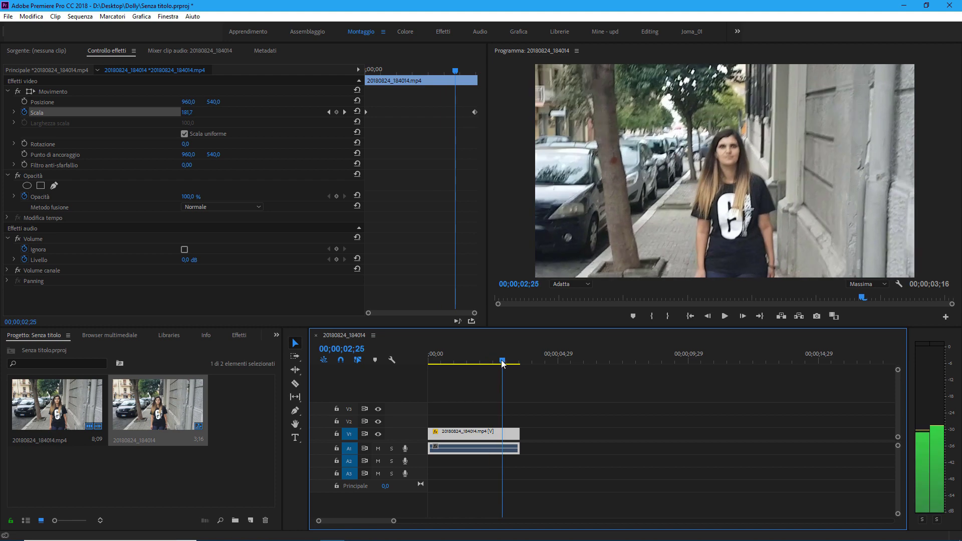
{"action": "mouse_move", "coordinate": [433, 366]}
{"action": "left_mouse_down"}
{"action": "mouse_move", "coordinate": [510, 364]}
{"action": "mouse_move", "coordinate": [444, 363]}
{"action": "left_mouse_up"}
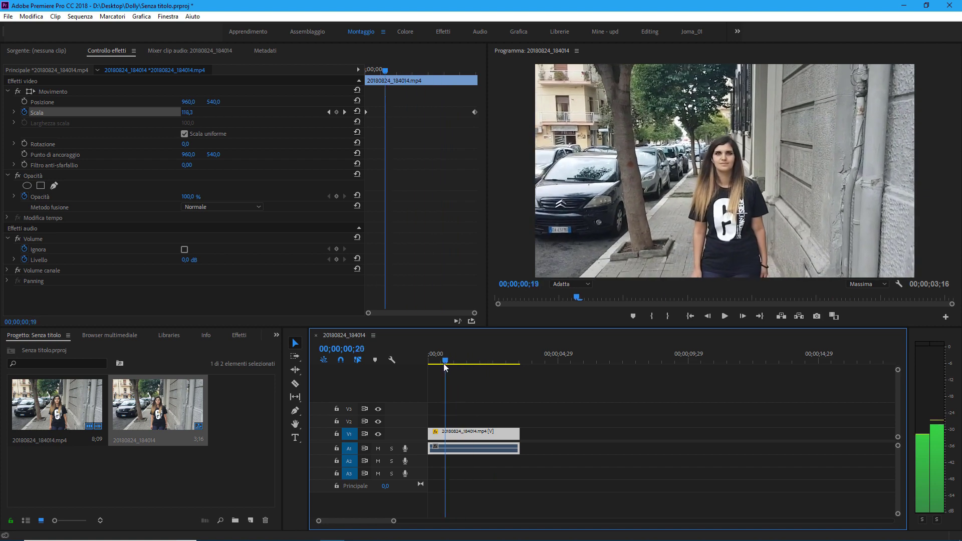
{"action": "key", "text": "Delete"}
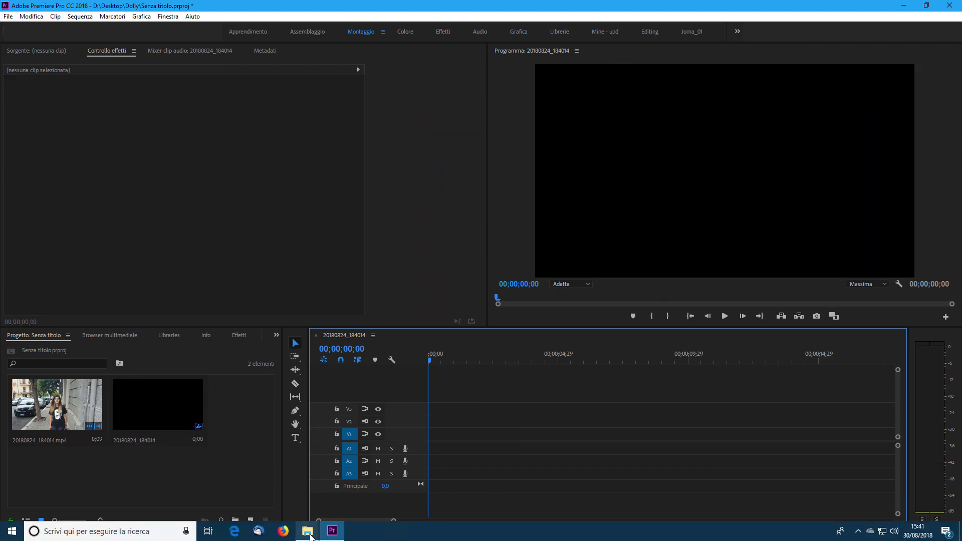
{"action": "left_click", "coordinate": [310, 535]}
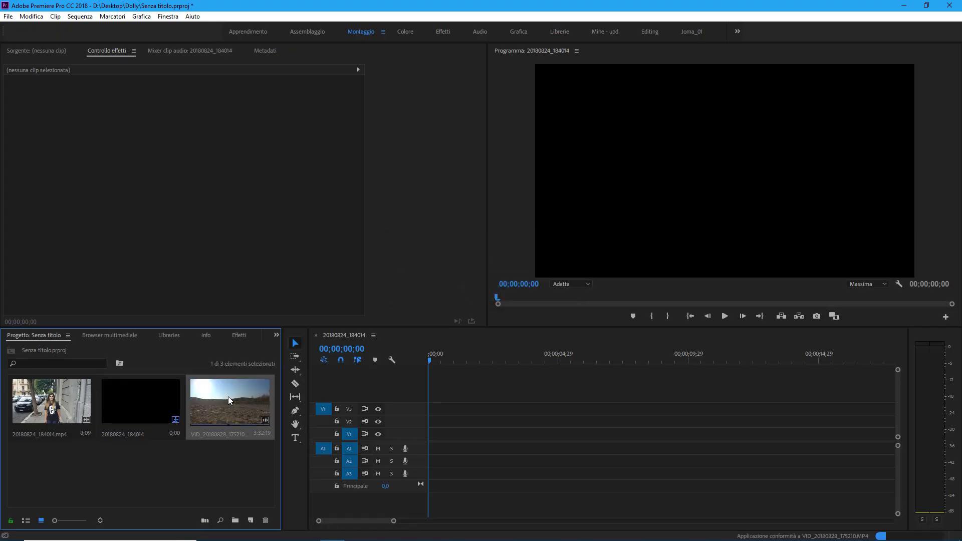
- Add VID_20180828_175210.MP4 to the timeline, keeping the existing sequence settings ('Mantieni le impostazioni esistenti')
{"action": "left_click_drag", "start_coordinate": [228, 399], "coordinate": [452, 434]}
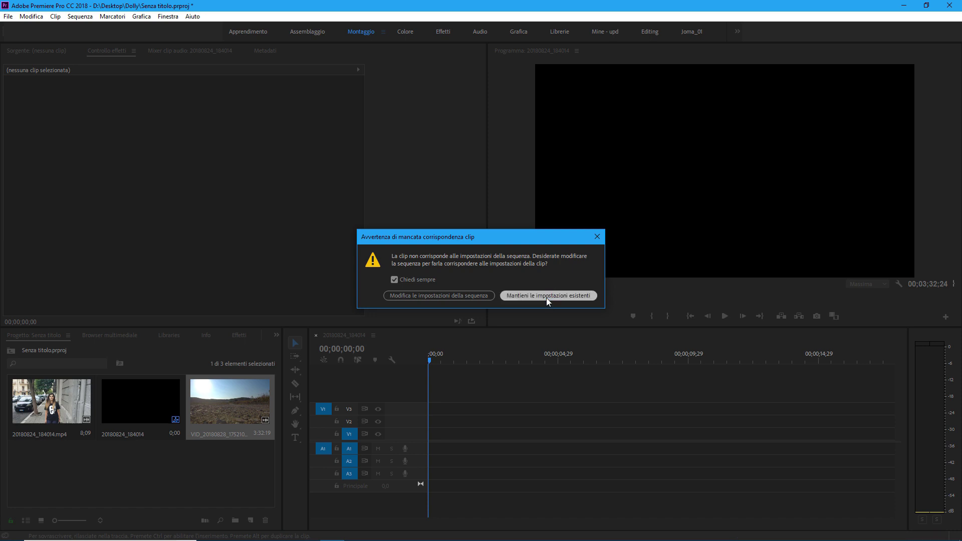
{"action": "left_click", "coordinate": [547, 299]}
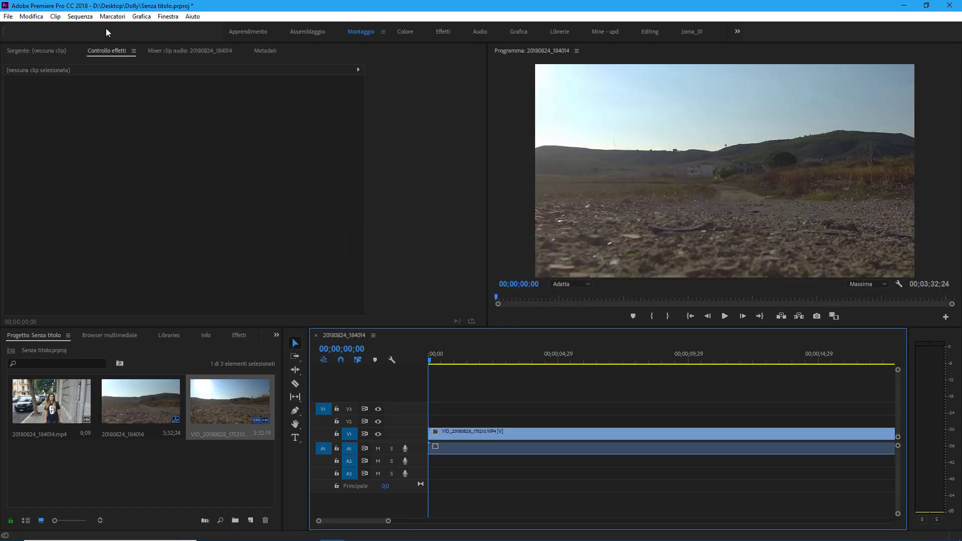
{"action": "left_click", "coordinate": [80, 16]}
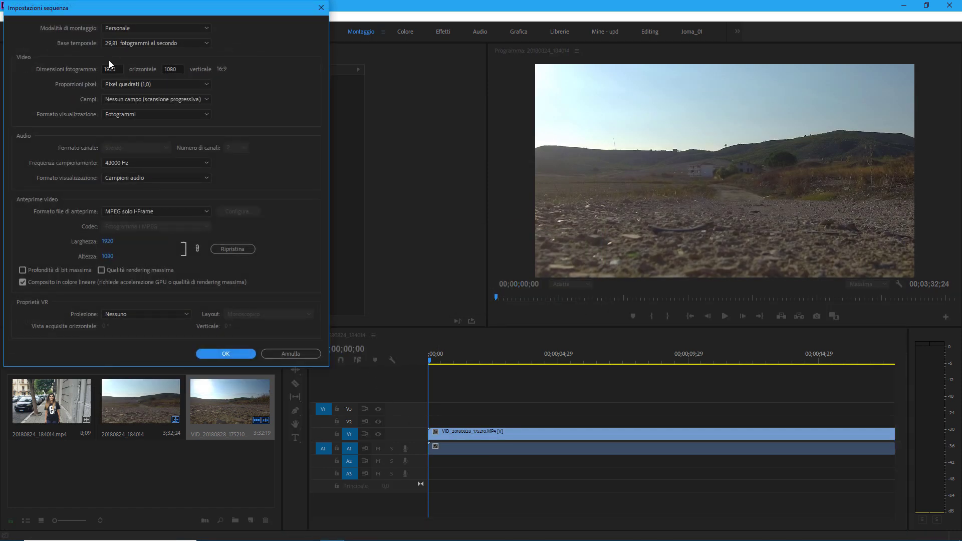
{"action": "left_click", "coordinate": [322, 7]}
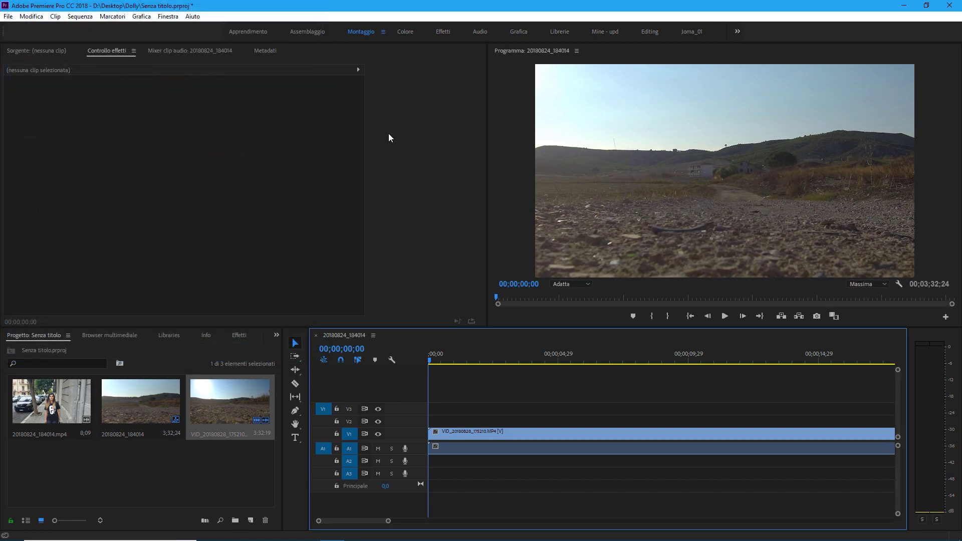
{"action": "left_click", "coordinate": [452, 435]}
- Set the drone clip's Scale to 50 and zoom the timeline out
{"action": "left_click", "coordinate": [192, 111]}
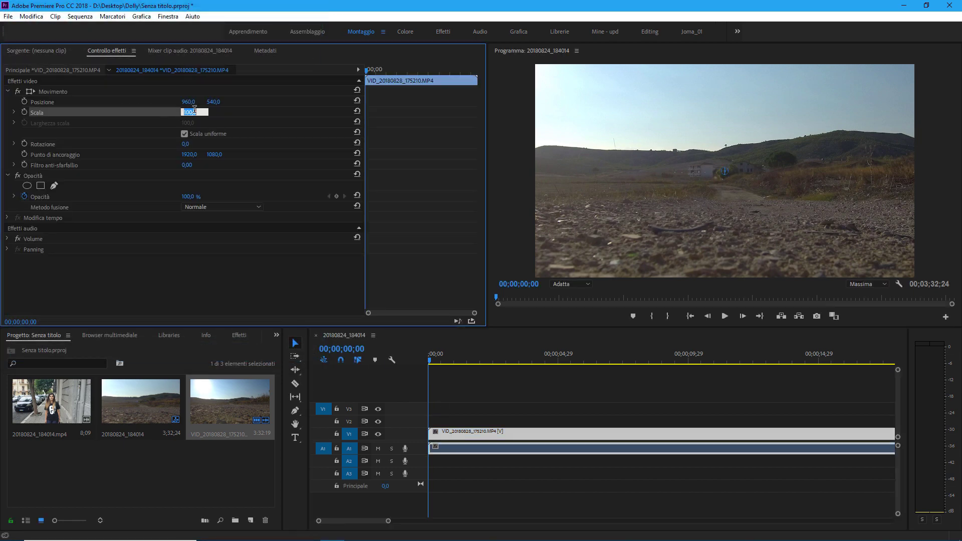
{"action": "type", "text": "50"}
{"action": "key", "text": "Return"}
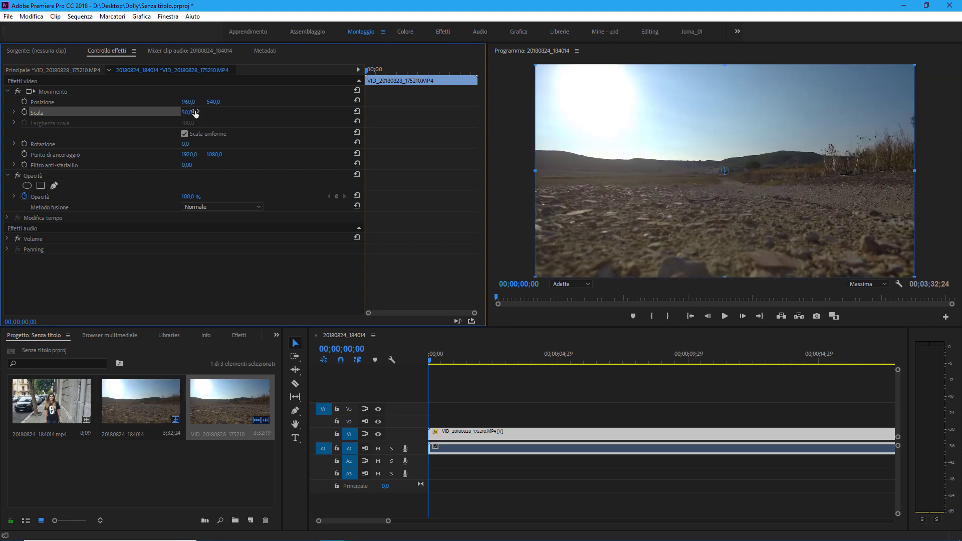
{"action": "left_click_drag", "start_coordinate": [431, 360], "coordinate": [583, 365]}
{"action": "key", "text": "minus"}
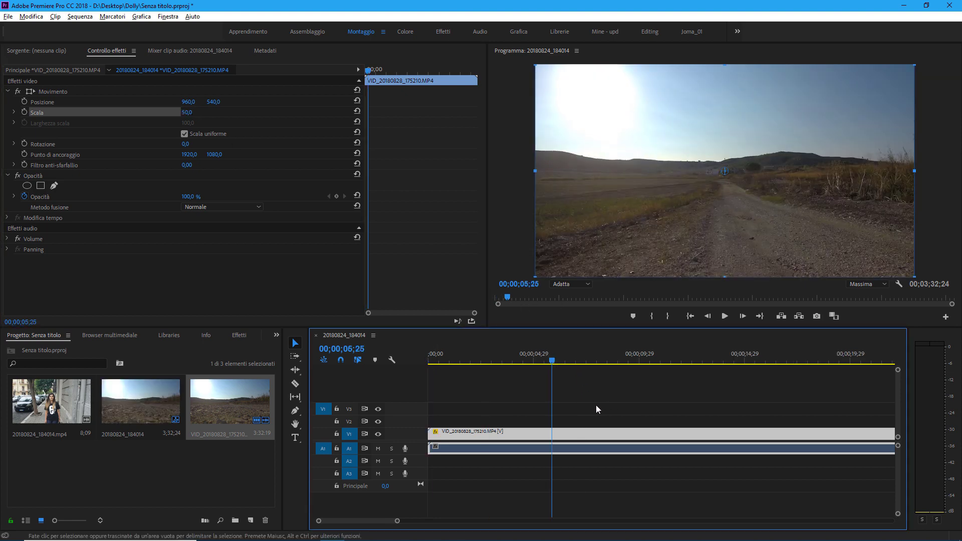
{"action": "key", "text": "minus"}
{"action": "key", "text": "minus"}
{"action": "key", "text": "minus"}
{"action": "key", "text": "minus"}
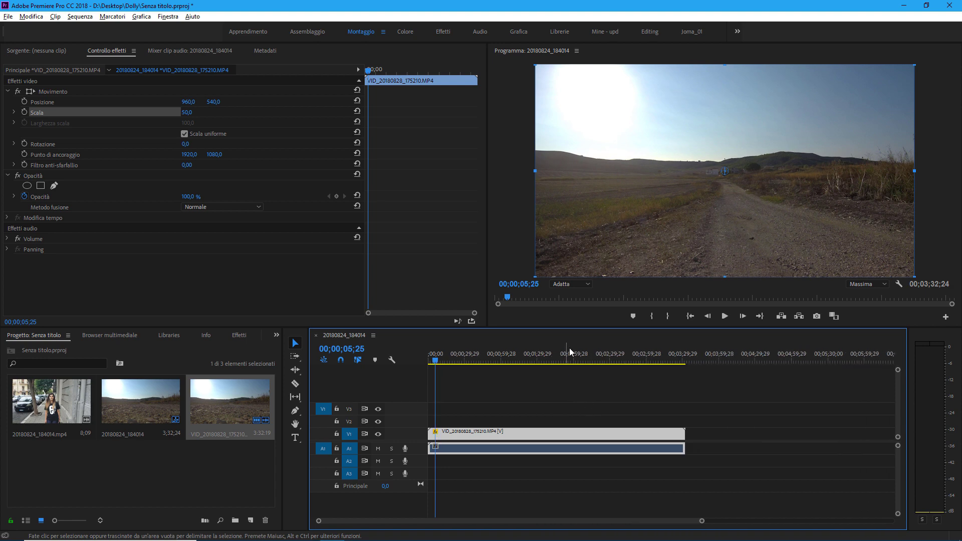
- Split the drone clip with the Razor tool at about 00;01;39;19
{"action": "left_click_drag", "start_coordinate": [569, 355], "coordinate": [574, 359]}
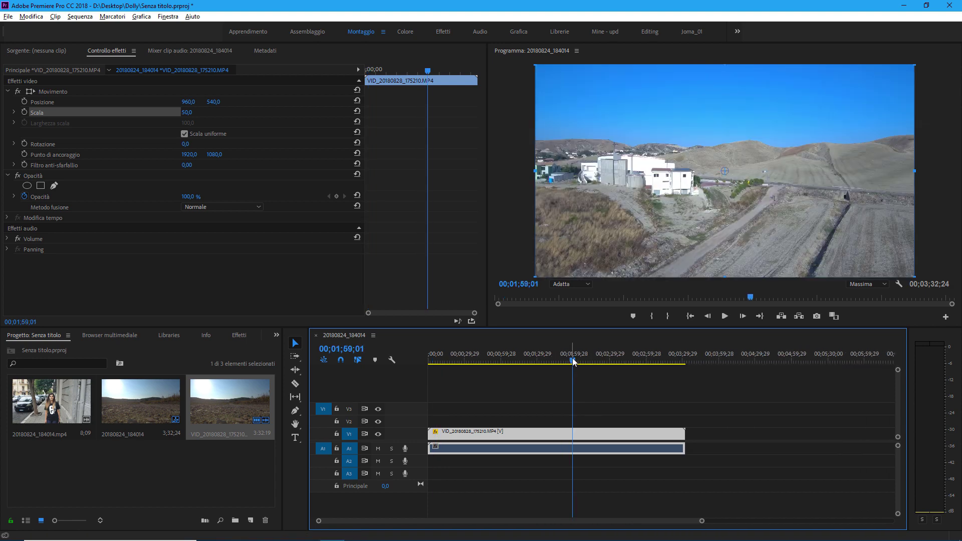
{"action": "mouse_move", "coordinate": [573, 362]}
{"action": "left_mouse_down"}
{"action": "mouse_move", "coordinate": [528, 363]}
{"action": "mouse_move", "coordinate": [575, 365]}
{"action": "mouse_move", "coordinate": [552, 364]}
{"action": "left_mouse_up"}
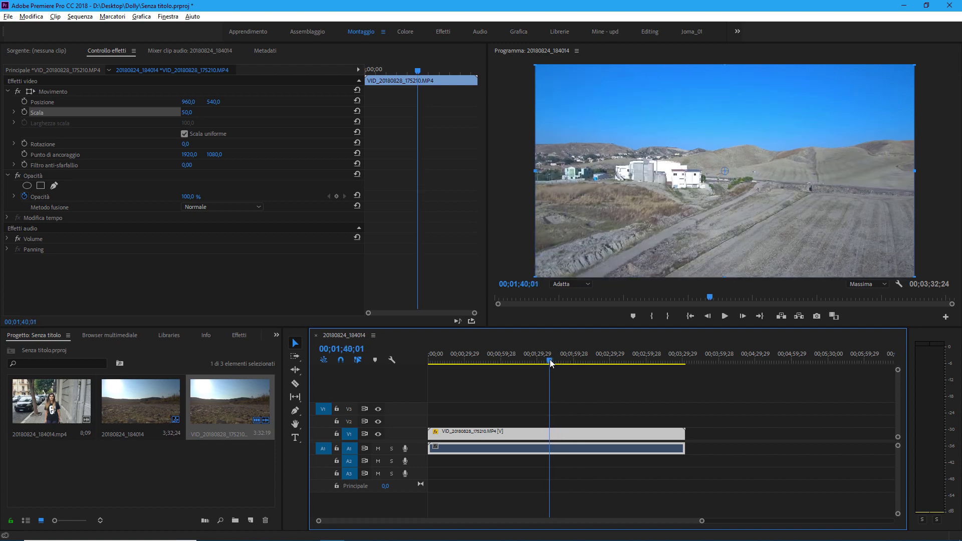
{"action": "key", "text": "c"}
{"action": "left_click", "coordinate": [550, 433]}
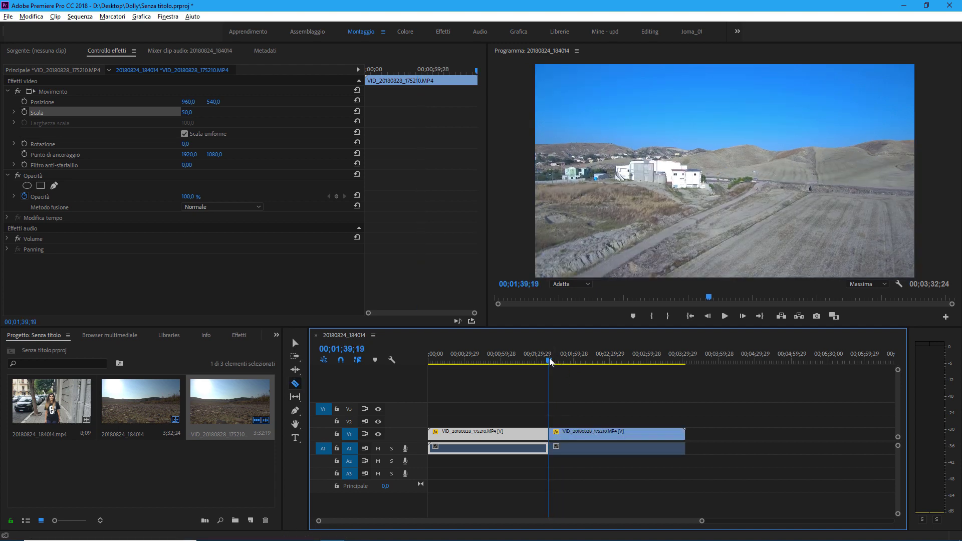
- Make a second Razor cut further along the drone clip
{"action": "left_click_drag", "start_coordinate": [550, 362], "coordinate": [577, 363]}
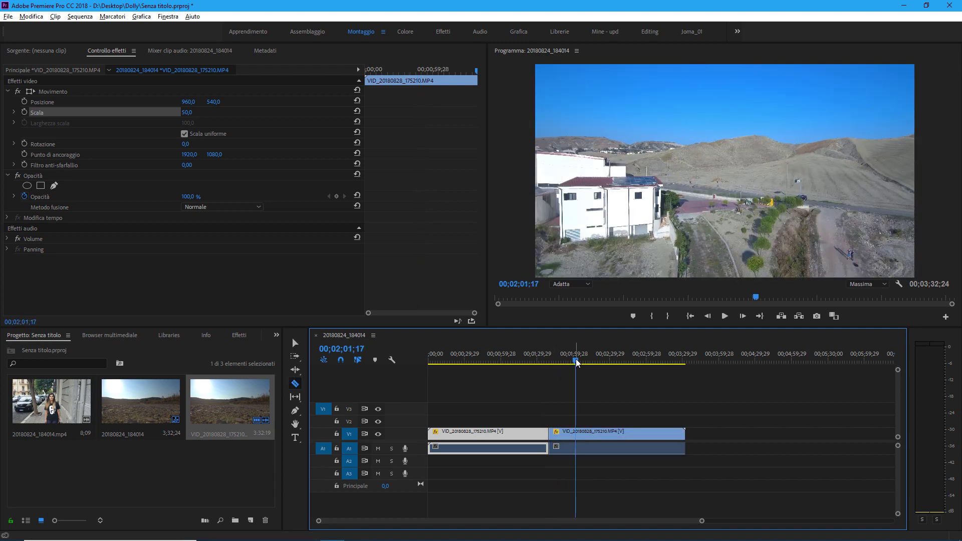
{"action": "left_click", "coordinate": [576, 444]}
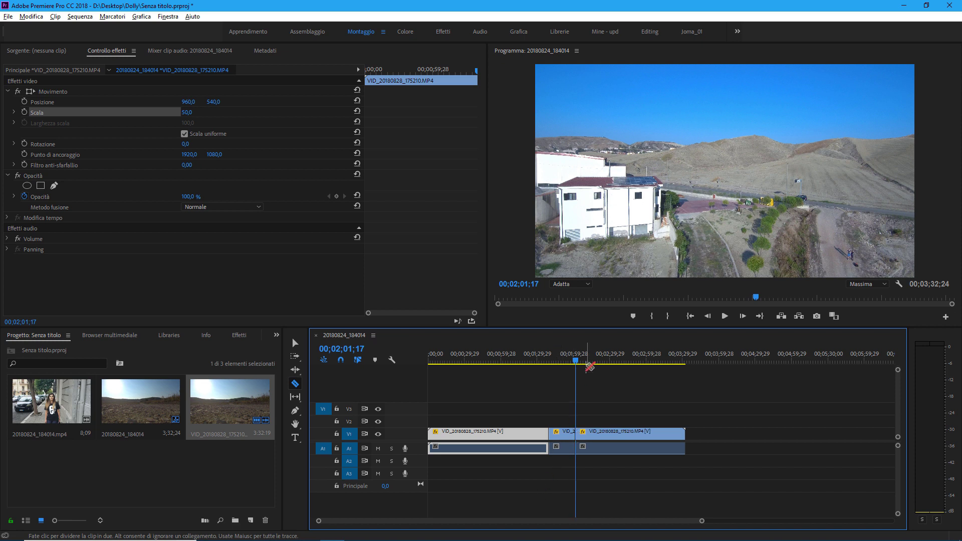
{"action": "left_click_drag", "start_coordinate": [576, 362], "coordinate": [678, 365]}
- Delete the other drone pieces and move the short ~22-second piece to 00;00;00;00
{"action": "key", "text": "v"}
{"action": "key", "text": "Delete"}
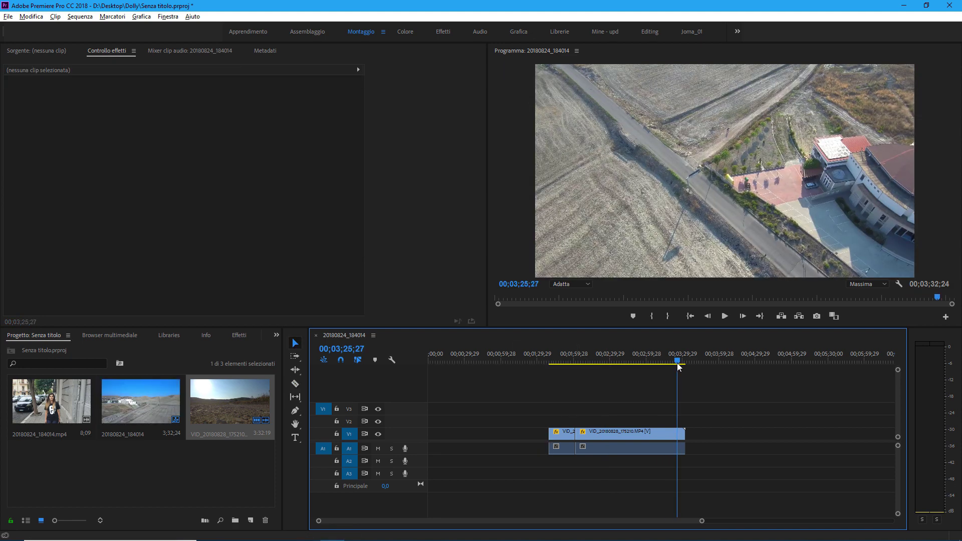
{"action": "left_click", "coordinate": [622, 432]}
{"action": "key", "text": "Delete"}
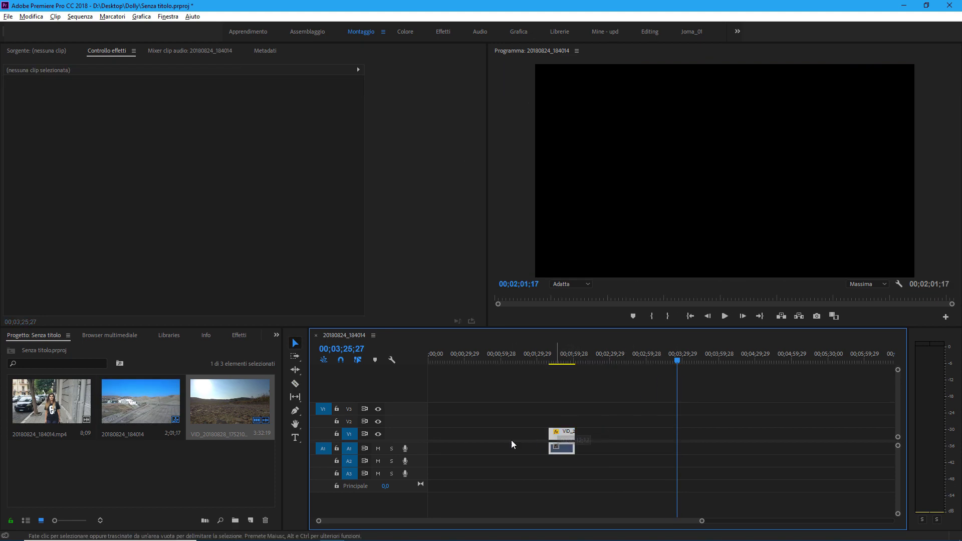
{"action": "left_click_drag", "start_coordinate": [556, 444], "coordinate": [433, 444]}
{"action": "left_click", "coordinate": [434, 363]}
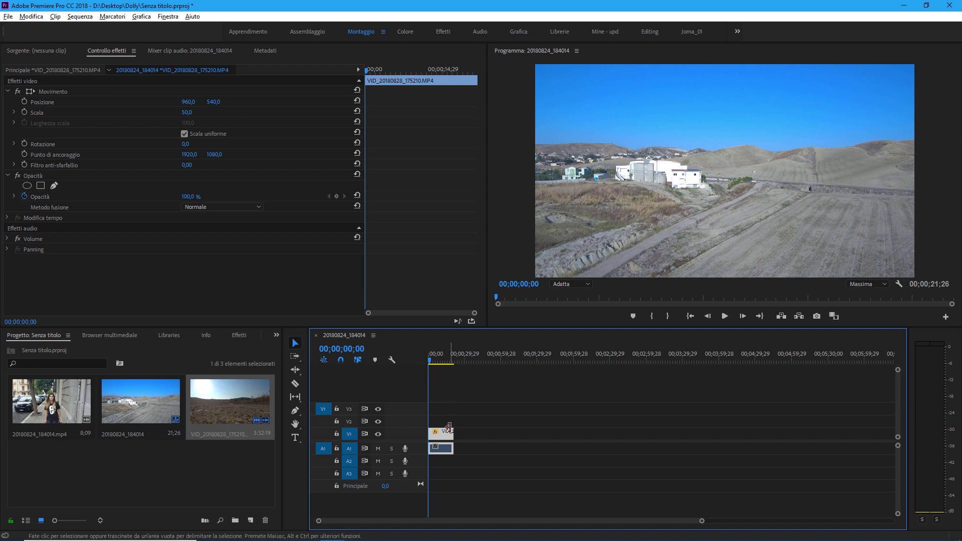
- Set the Program Monitor playback resolution to 1/4 and preview the short drone clip
{"action": "key", "text": "="}
{"action": "left_click_drag", "start_coordinate": [435, 362], "coordinate": [446, 363]}
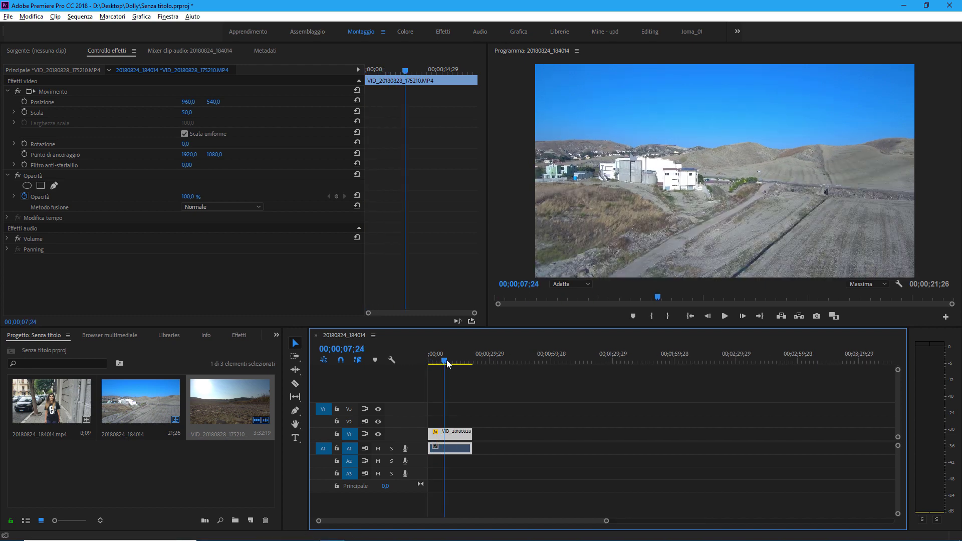
{"action": "key", "text": "Home"}
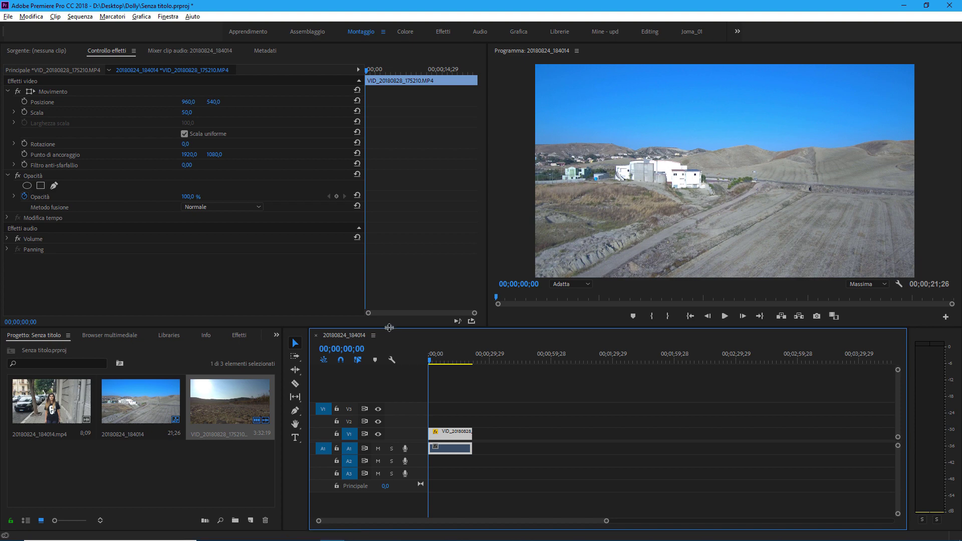
{"action": "left_click", "coordinate": [872, 285]}
{"action": "left_click", "coordinate": [857, 316]}
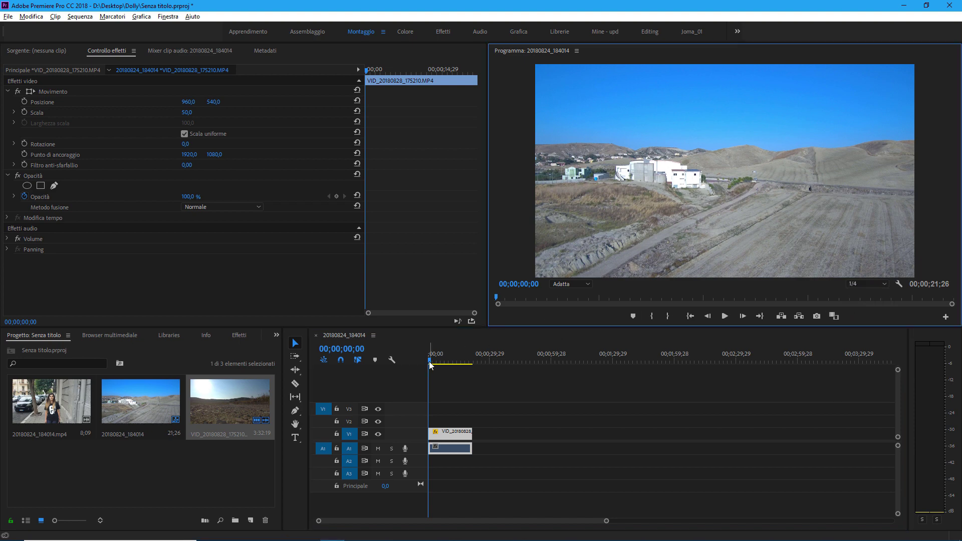
{"action": "left_click_drag", "start_coordinate": [431, 366], "coordinate": [430, 363]}
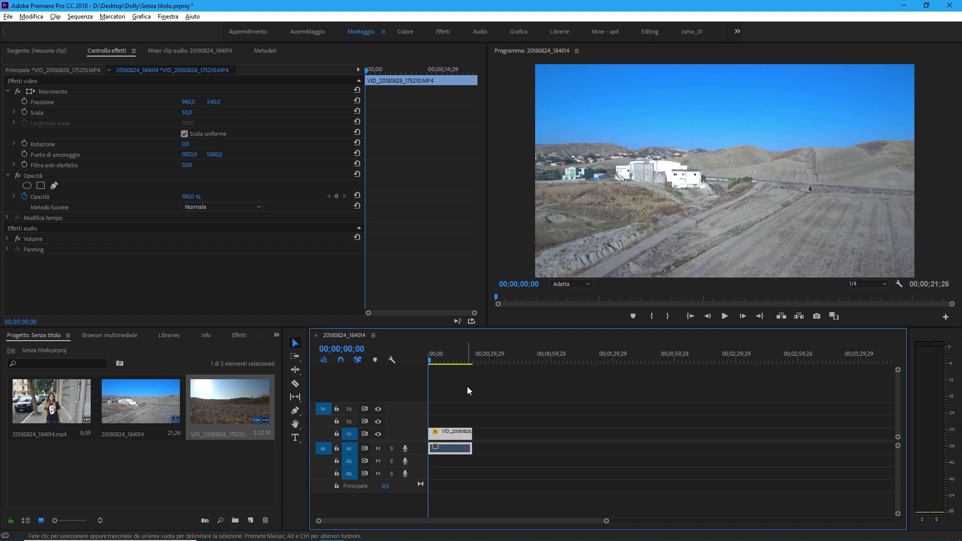
{"action": "scroll", "coordinate": [461, 428], "scroll_direction": "up", "scroll_amount": 1}
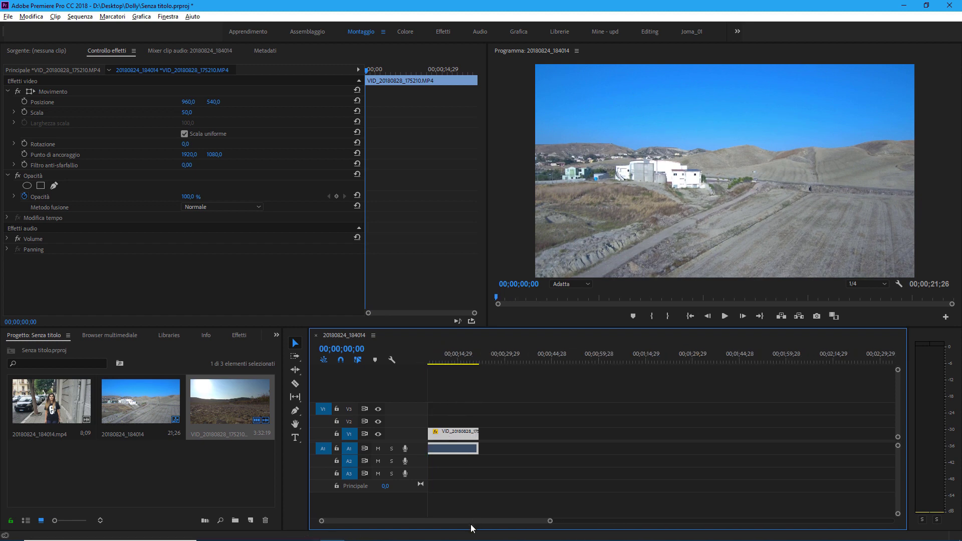
{"action": "scroll", "coordinate": [472, 524], "scroll_direction": "up", "scroll_amount": 1}
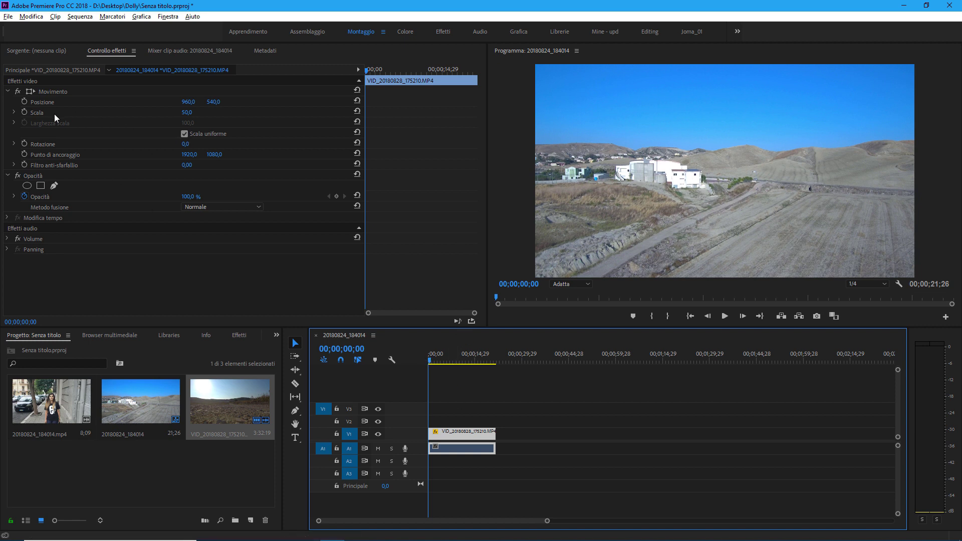
- Keyframe the drone clip's Scale at 100% on its first frame and 50% on its last (~21;08)
{"action": "left_click", "coordinate": [189, 112]}
{"action": "type", "text": "100"}
{"action": "key", "text": "Return"}
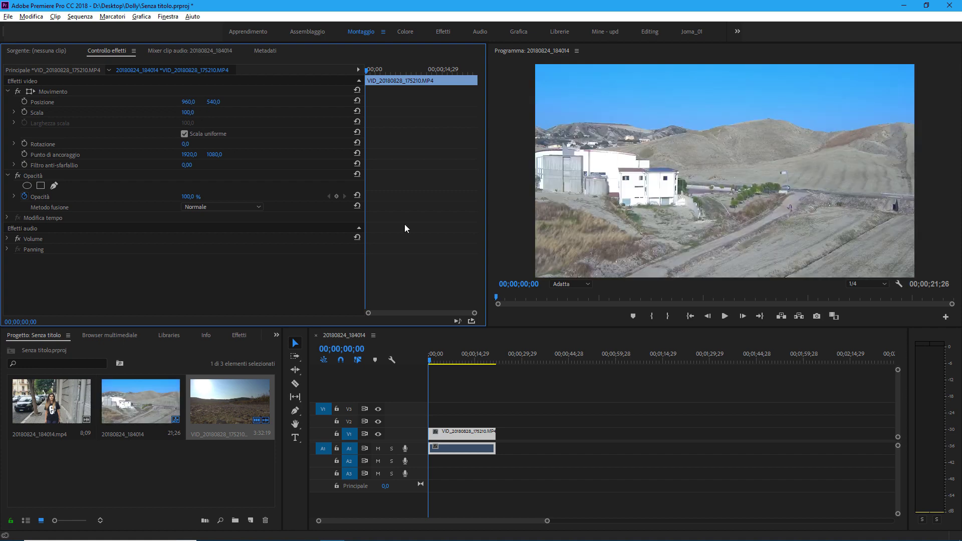
{"action": "left_click", "coordinate": [25, 112]}
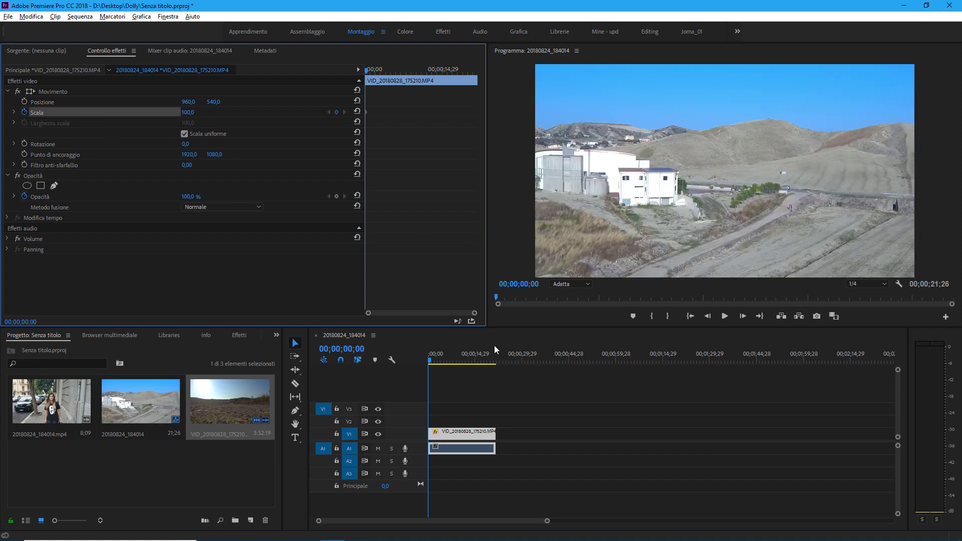
{"action": "left_click", "coordinate": [497, 361]}
{"action": "left_click_drag", "start_coordinate": [497, 361], "coordinate": [496, 362]}
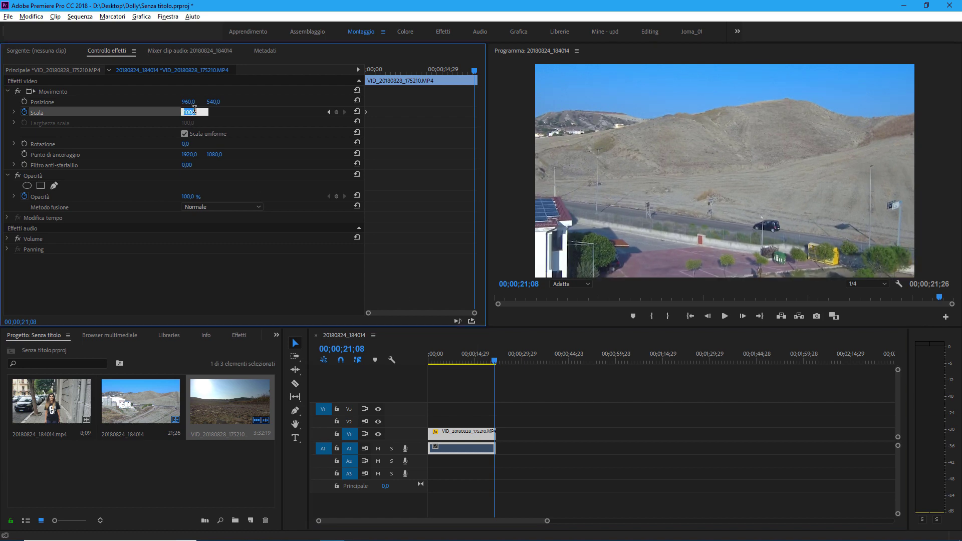
{"action": "type", "text": "50"}
{"action": "key", "text": "Return"}
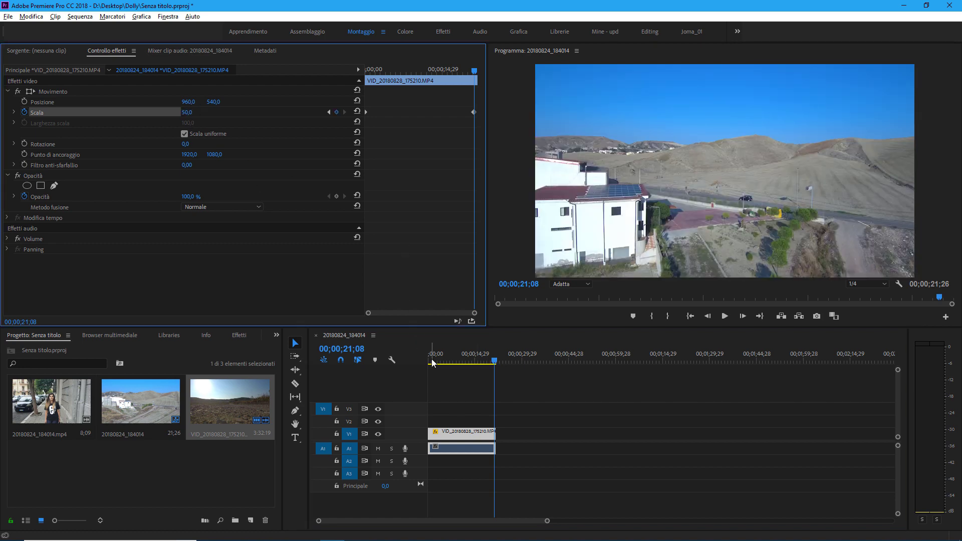
{"action": "left_click", "coordinate": [425, 362]}
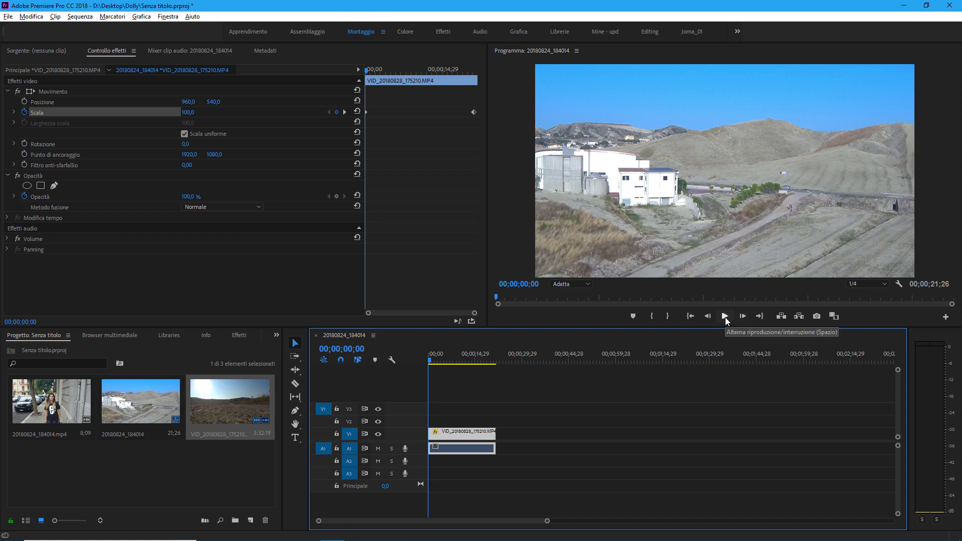
{"action": "left_click", "coordinate": [725, 316]}
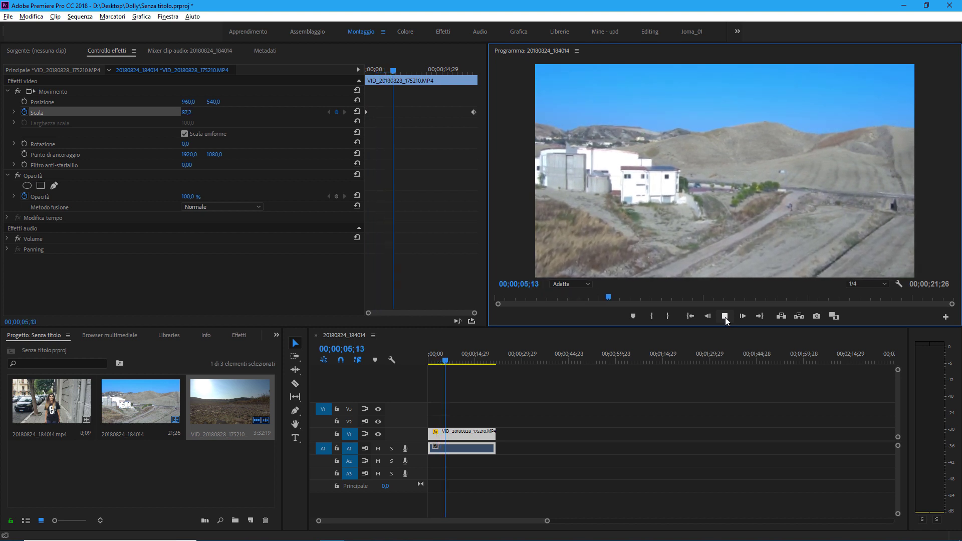
- Stop the preview and return playback resolution to full (Massima)
{"action": "left_click", "coordinate": [726, 316]}
{"action": "left_click", "coordinate": [876, 284]}
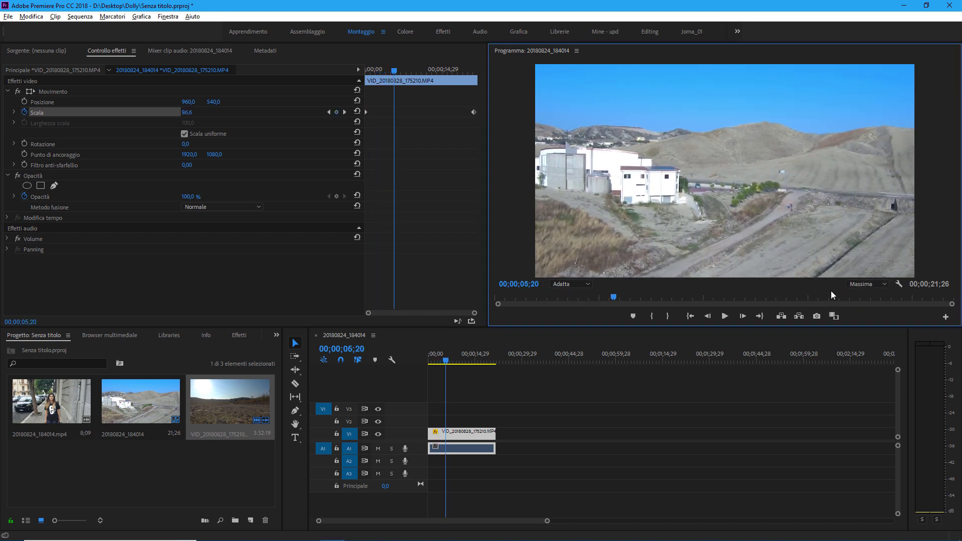
{"action": "right_click", "coordinate": [465, 435]}
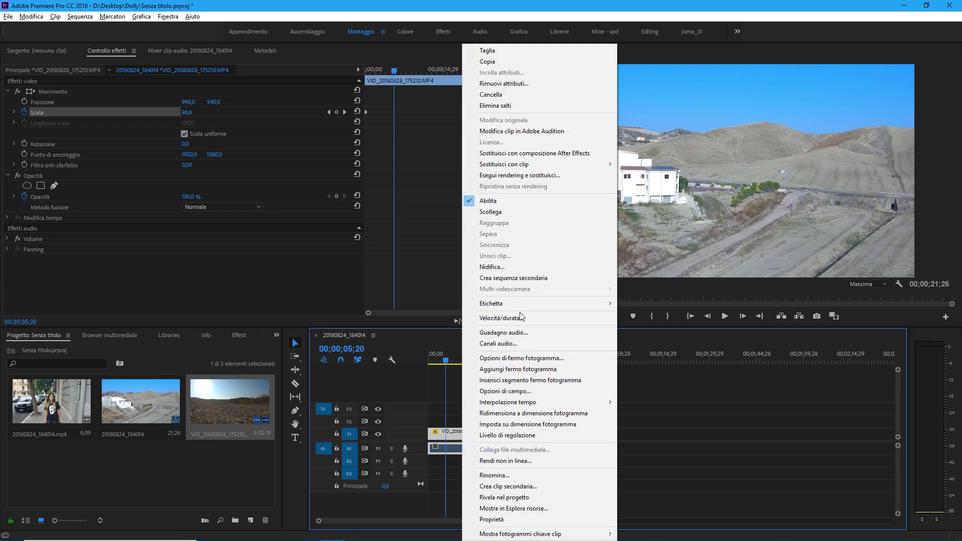
- Speed the drone clip up to 400% in Velocità/durata, shortening it to about 5;13
{"action": "left_click", "coordinate": [503, 318]}
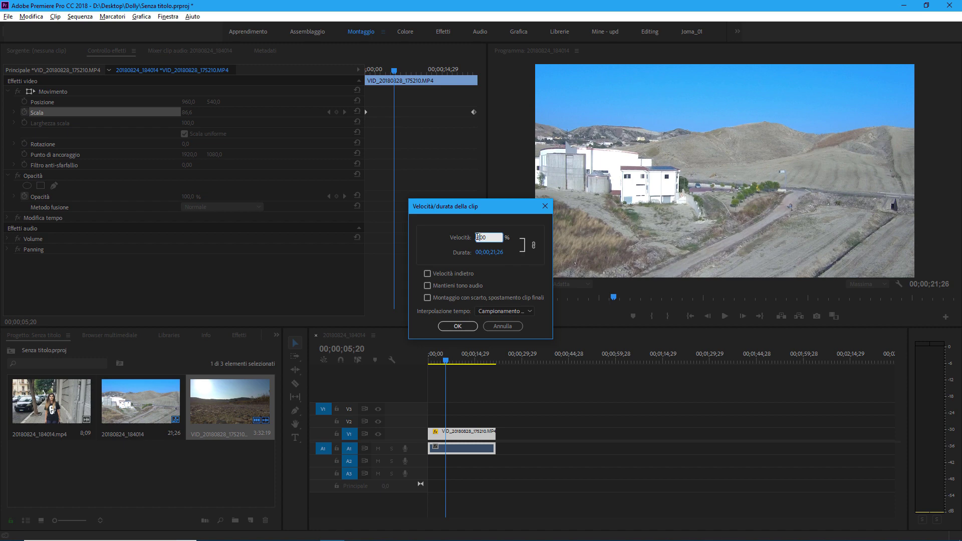
{"action": "left_click", "coordinate": [461, 326]}
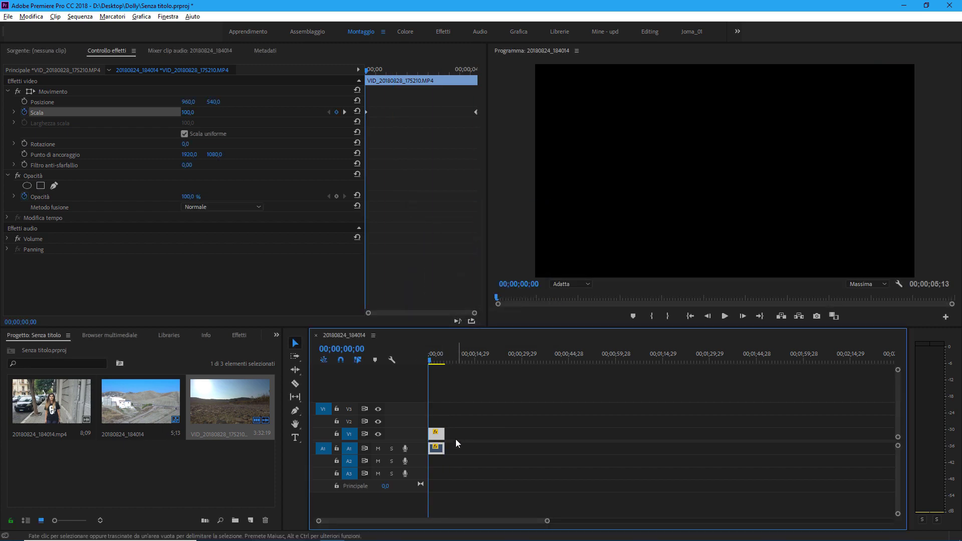
{"action": "left_click_drag", "start_coordinate": [548, 521], "coordinate": [424, 521]}
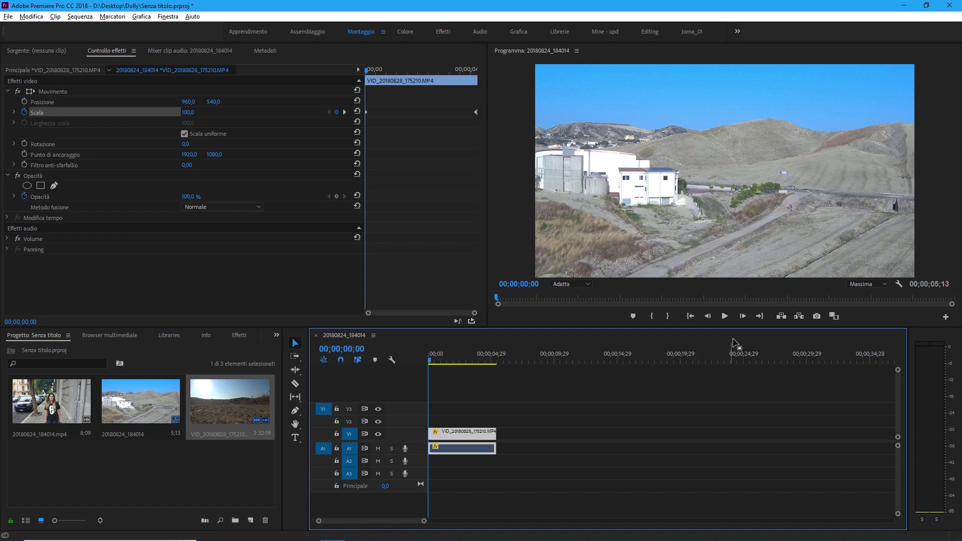
{"action": "left_click", "coordinate": [725, 316]}
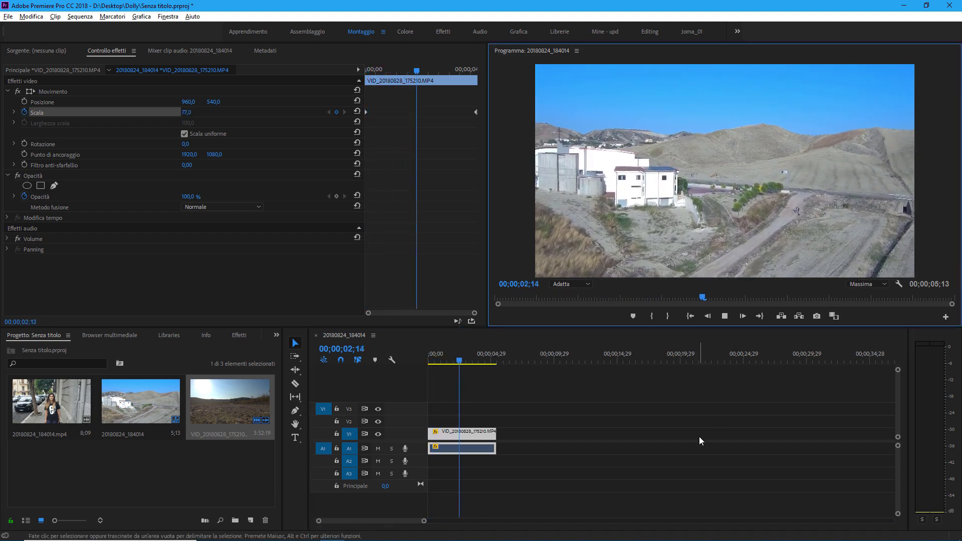
{"action": "left_click", "coordinate": [723, 319]}
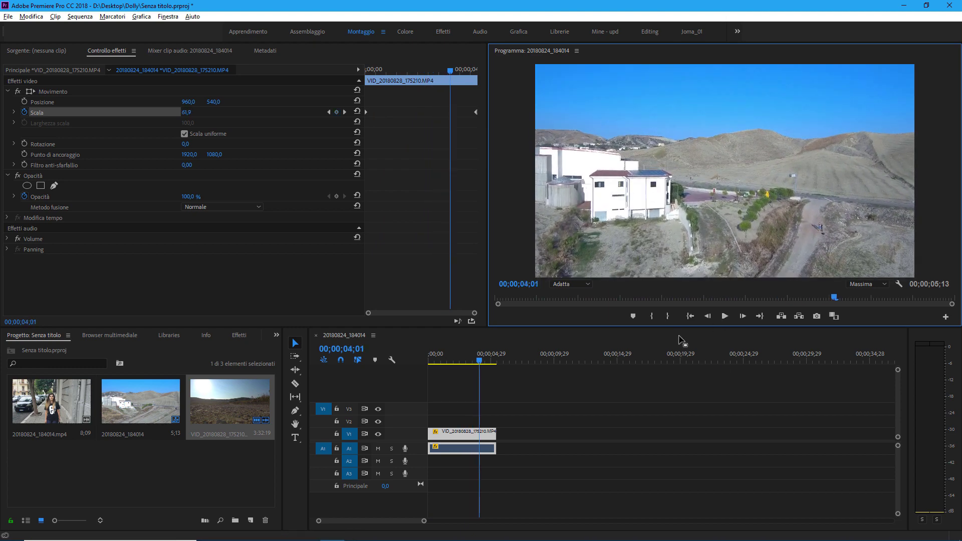
{"action": "left_click_drag", "start_coordinate": [475, 366], "coordinate": [437, 360]}
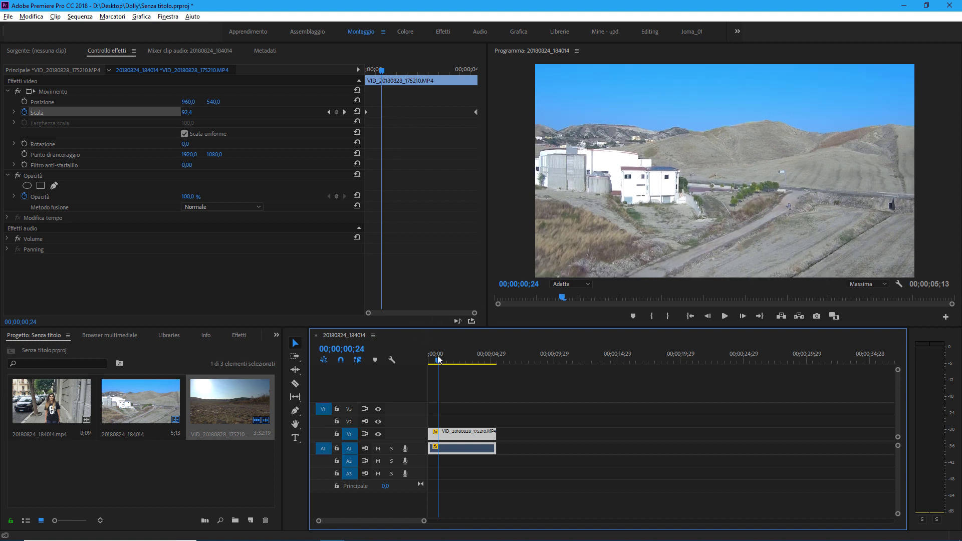
{"action": "left_click_drag", "start_coordinate": [437, 363], "coordinate": [482, 365]}
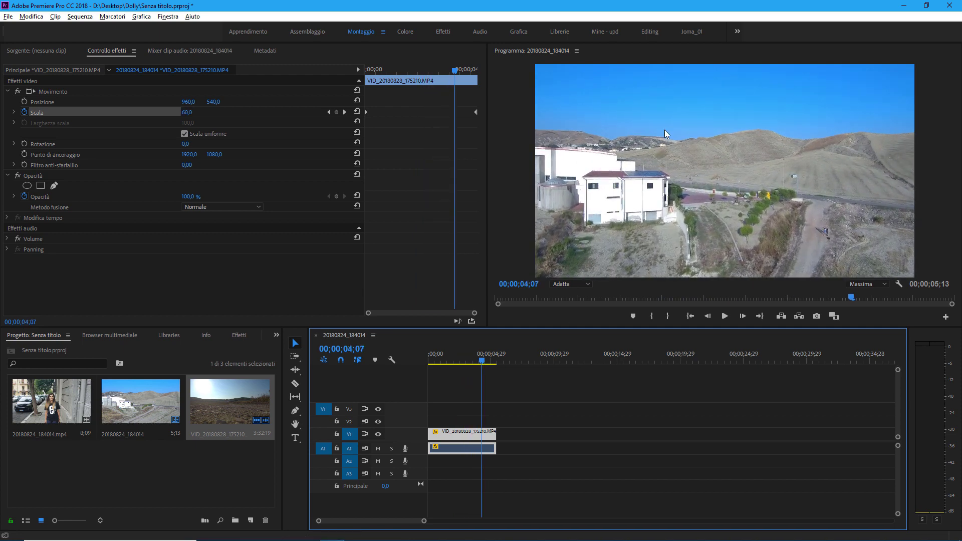
{"action": "left_click_drag", "start_coordinate": [477, 367], "coordinate": [489, 366]}
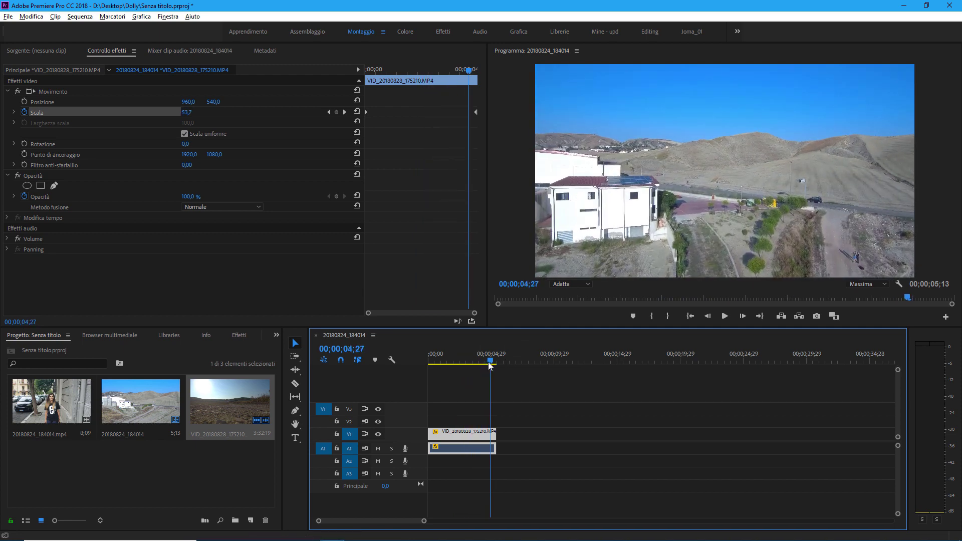